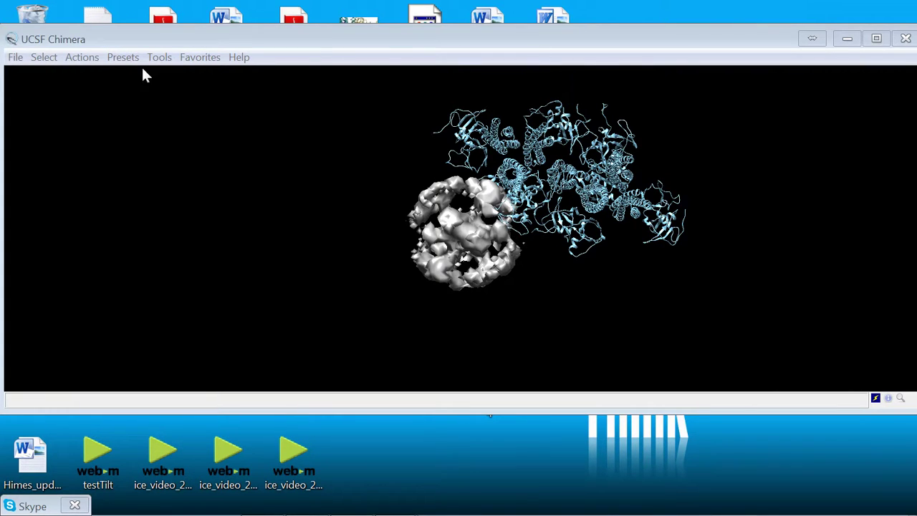
# - Open the Volume Viewer from Tools > Volume Data and move its window aside
pyautogui.click(15, 59)
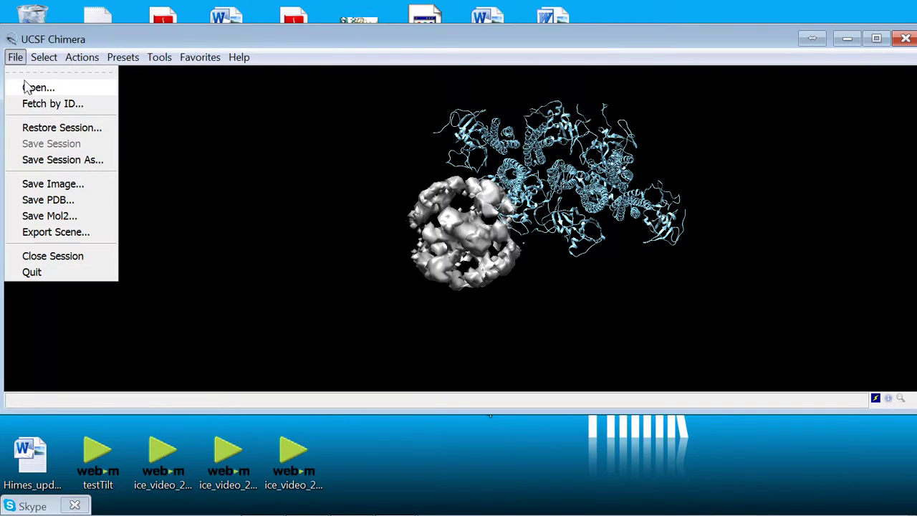
pyautogui.moveTo(159, 58)
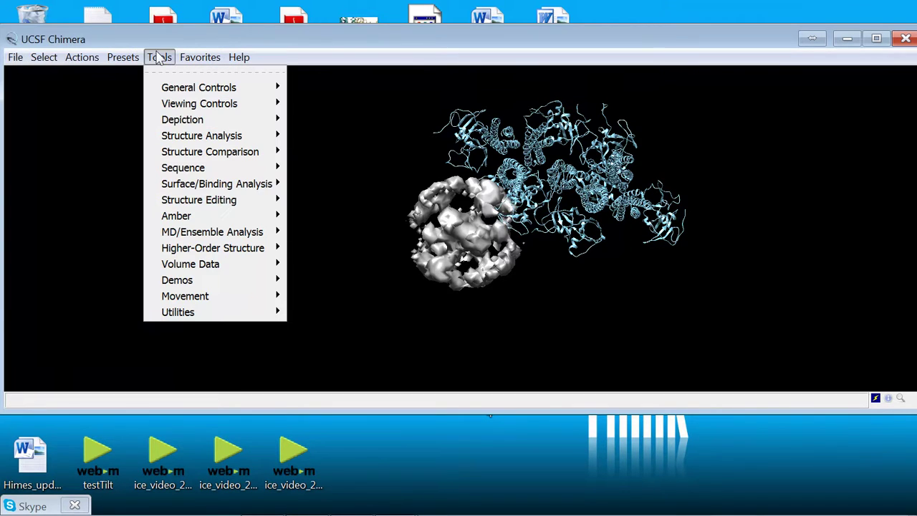
pyautogui.moveTo(222, 273)
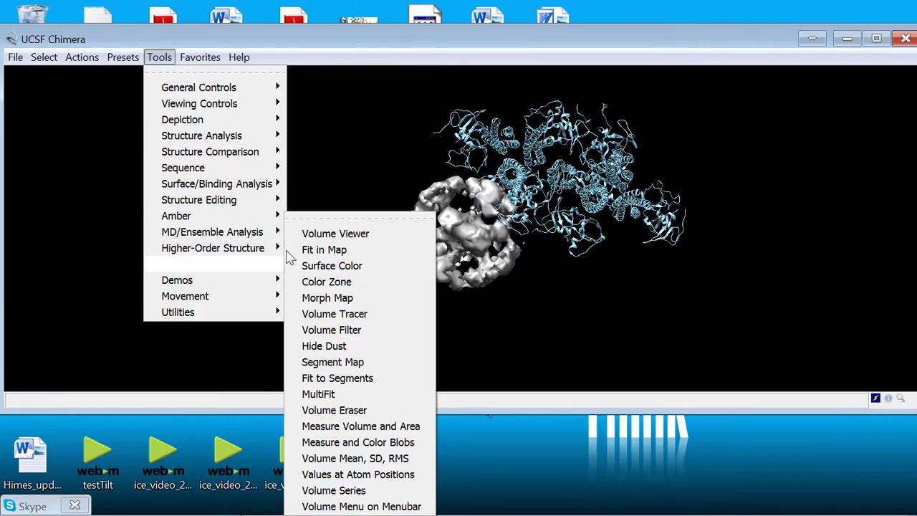
pyautogui.click(362, 233)
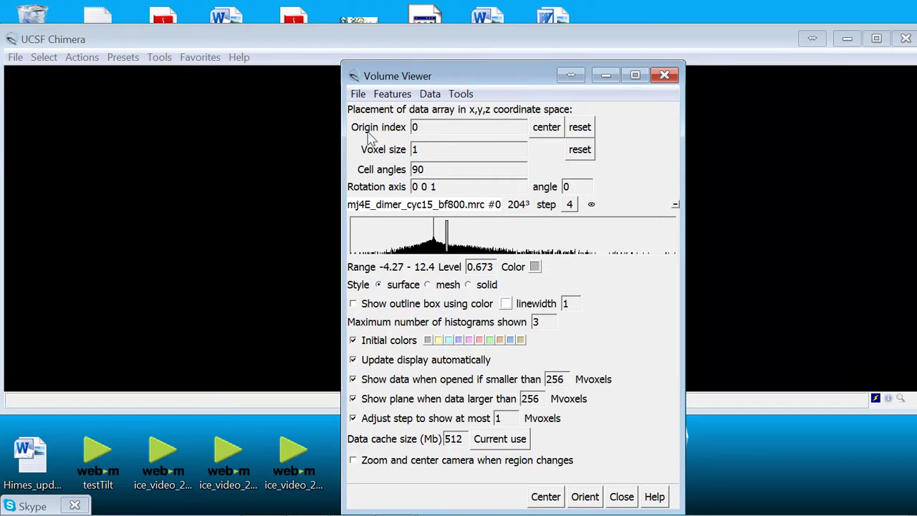
pyautogui.moveTo(541, 83); pyautogui.dragTo(220, 61)
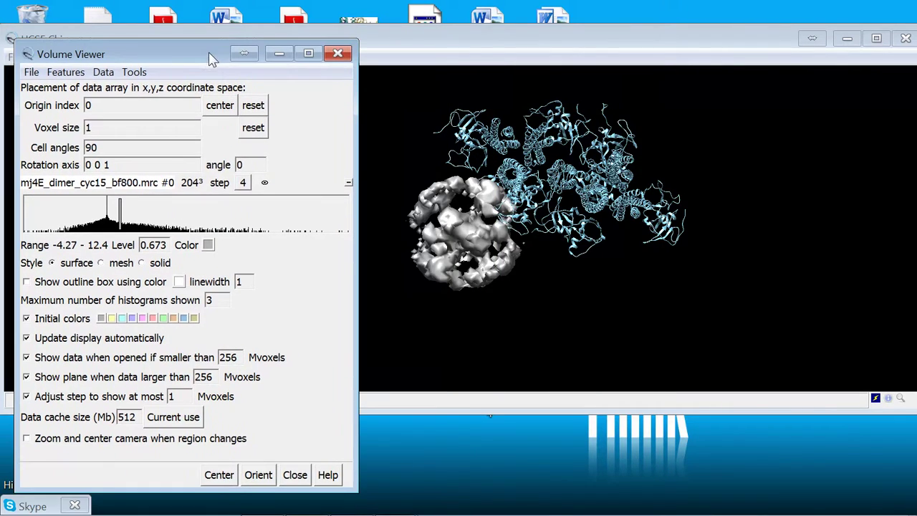
# - Display the EM map at step 1 and raise its contour level to 3.22
pyautogui.click(244, 183)
pyautogui.click(252, 202)
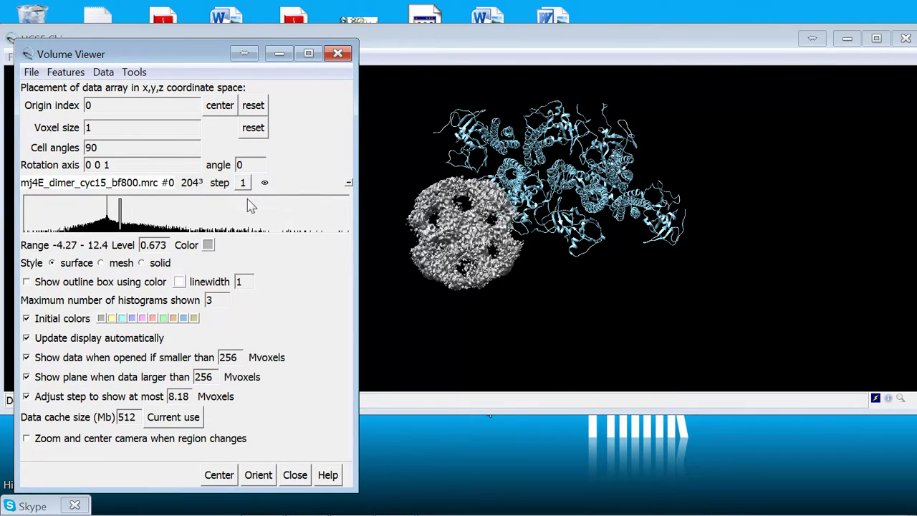
pyautogui.moveTo(126, 215); pyautogui.dragTo(163, 219)
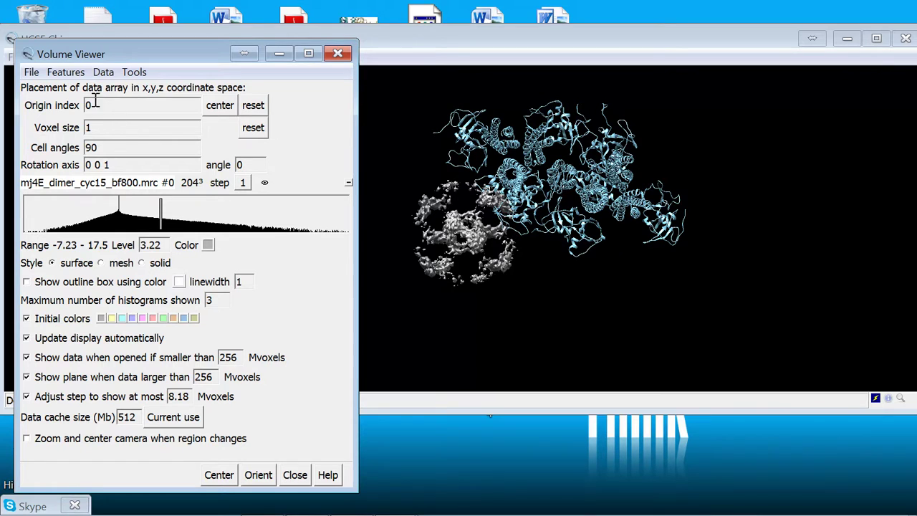
# - Set the map's voxel size to 3.076 and center its origin to index 101.5
pyautogui.click(66, 72)
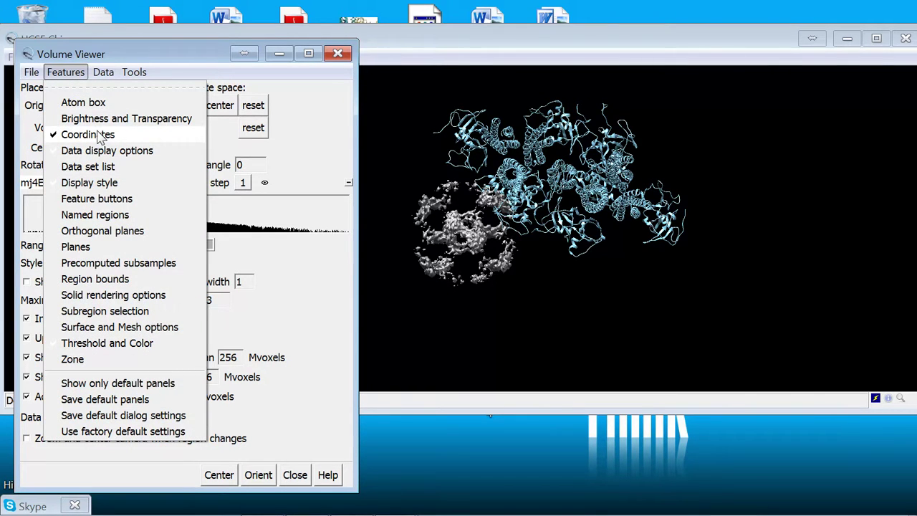
pyautogui.click(218, 123)
pyautogui.click(142, 127)
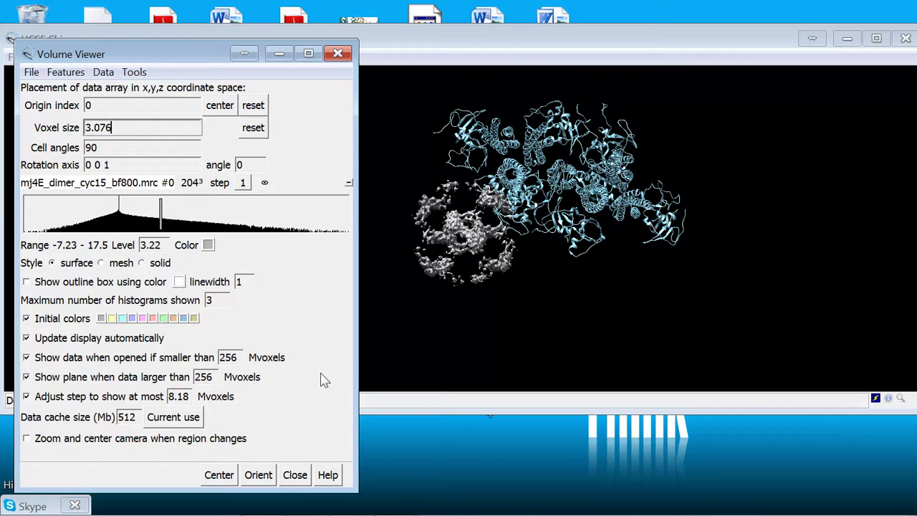
pyautogui.press('Return')
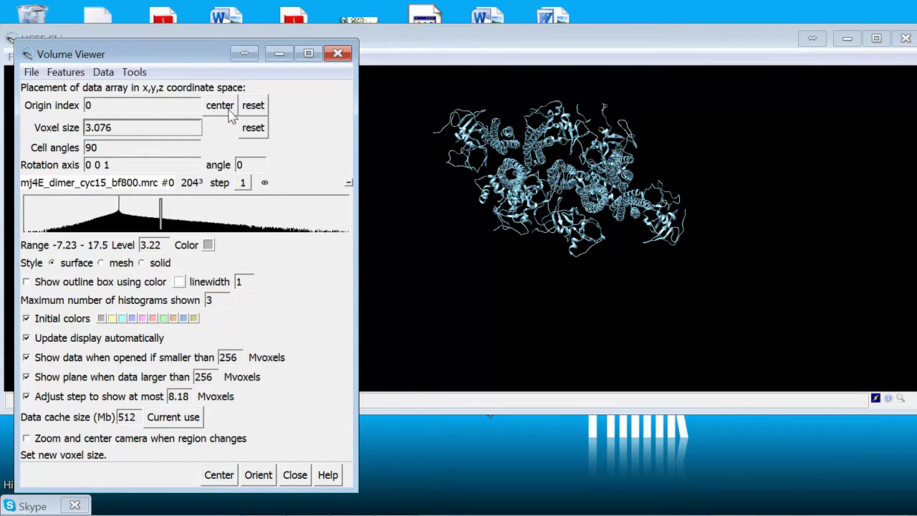
pyautogui.click(220, 106)
# - Rotate and zoom the scene to see the recentred map shifted away from the model
pyautogui.moveTo(415, 37); pyautogui.dragTo(454, 38)
pyautogui.scroll(-5, 487, 223)
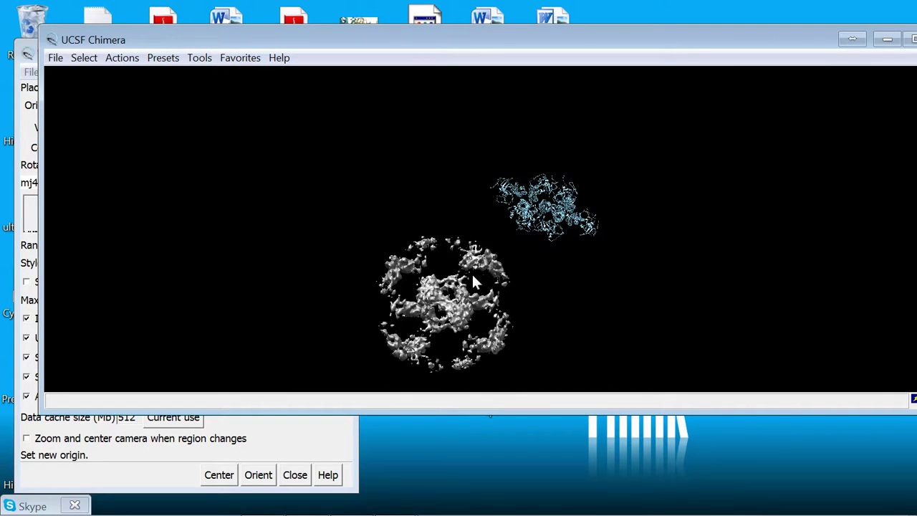
pyautogui.moveTo(471, 272); pyautogui.dragTo(491, 262)
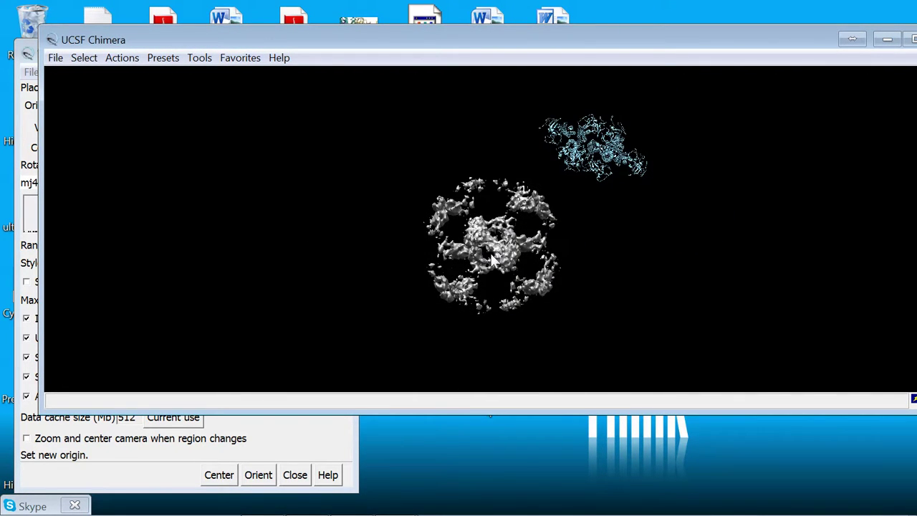
pyautogui.scroll(3, 491, 262)
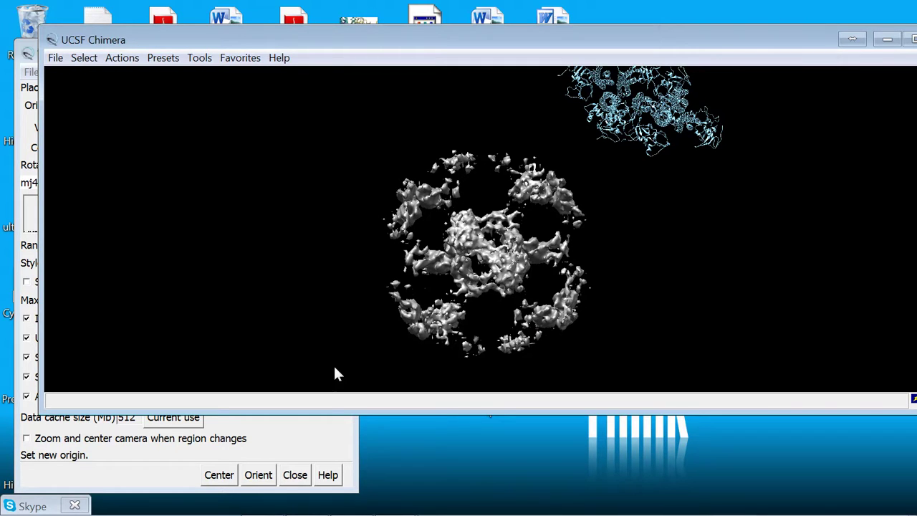
# - Save the recentred map from Volume Viewer as tmp.mrc in the MitoRibo_3 folder
pyautogui.click(319, 438)
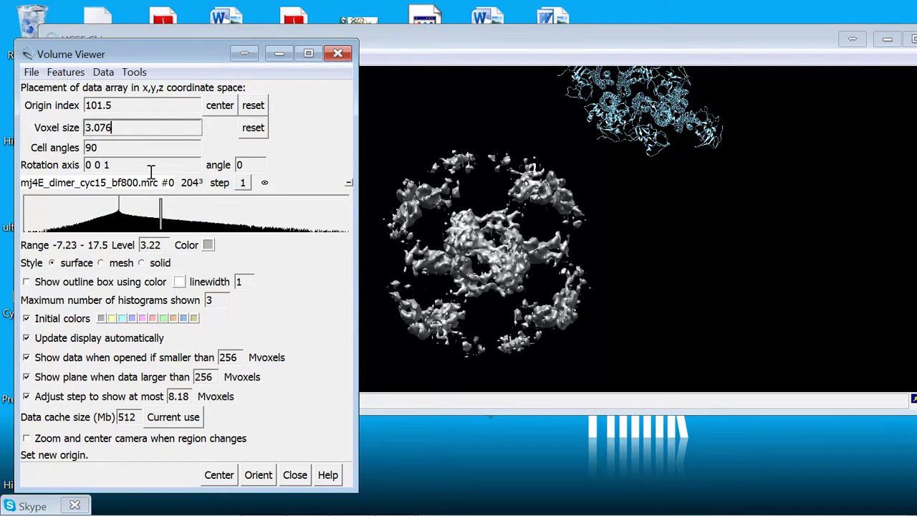
pyautogui.click(31, 73)
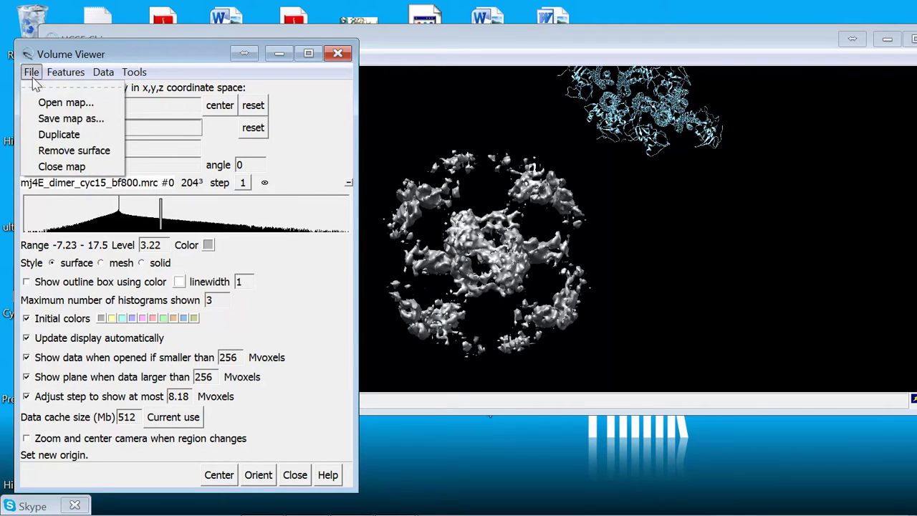
pyautogui.click(46, 119)
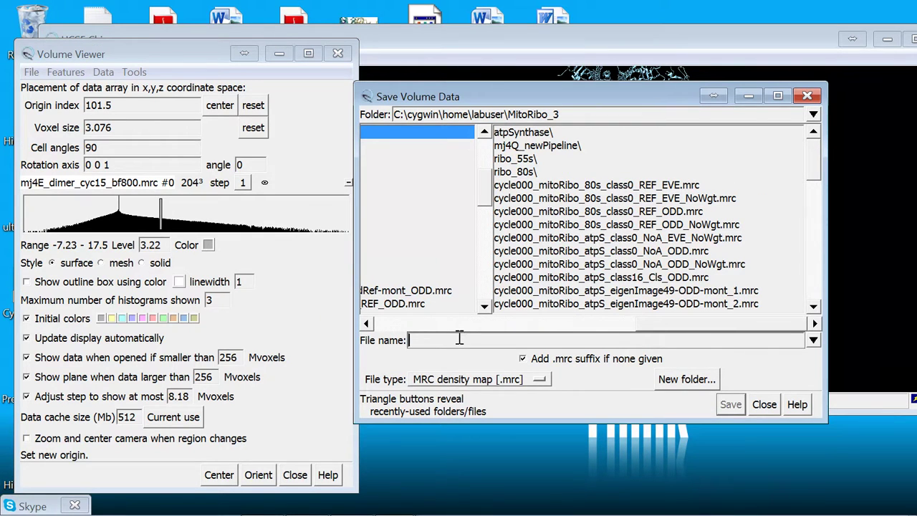
pyautogui.write('tmp.mrc')
pyautogui.press('Return')
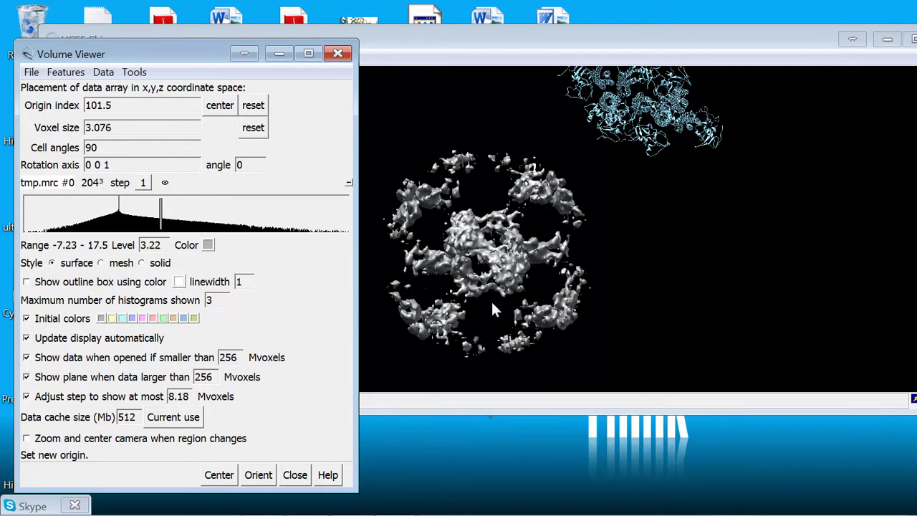
# - Rotate and zoom the scene to view the tmp.mrc map and blue model side-on
pyautogui.moveTo(526, 308); pyautogui.dragTo(518, 191)
pyautogui.scroll(-5, 513, 235)
pyautogui.scroll(5, 517, 191)
pyautogui.moveTo(569, 205); pyautogui.dragTo(530, 229, button='middle')
pyautogui.moveTo(530, 229); pyautogui.dragTo(517, 272)
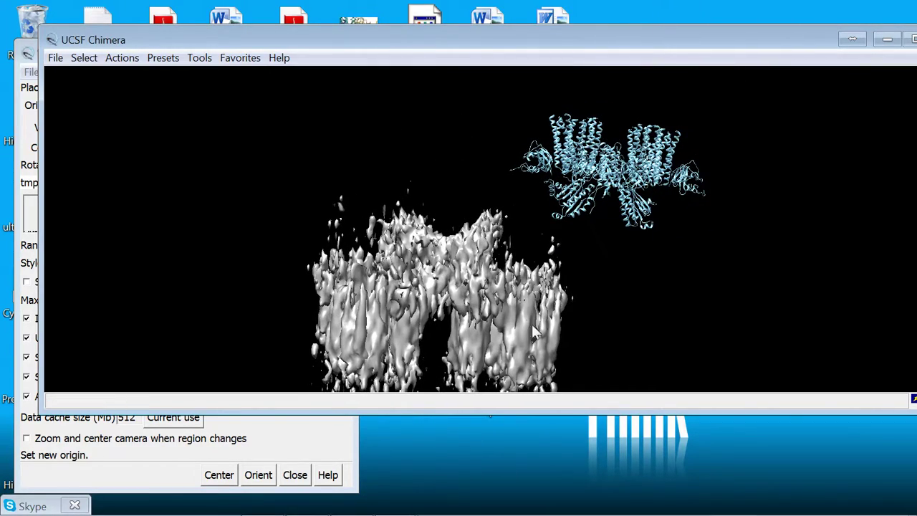
pyautogui.moveTo(534, 330); pyautogui.dragTo(524, 311)
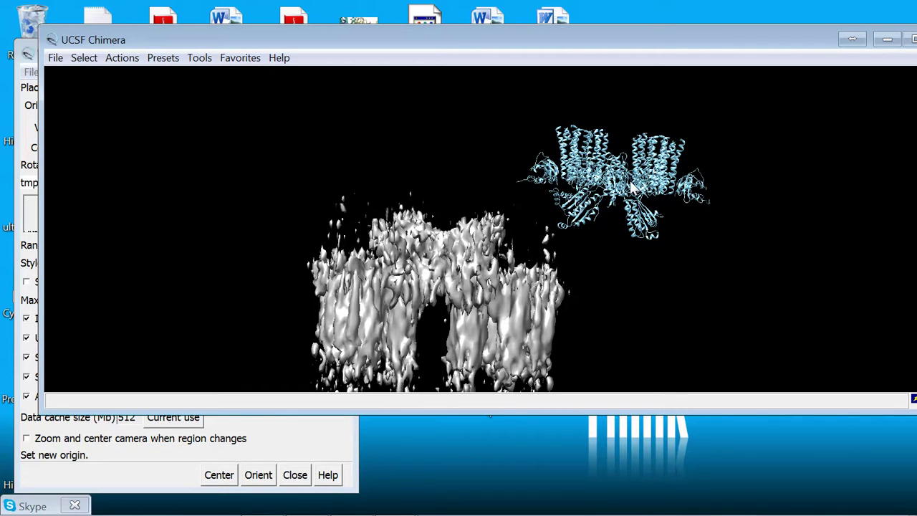
pyautogui.moveTo(521, 198); pyautogui.dragTo(493, 239)
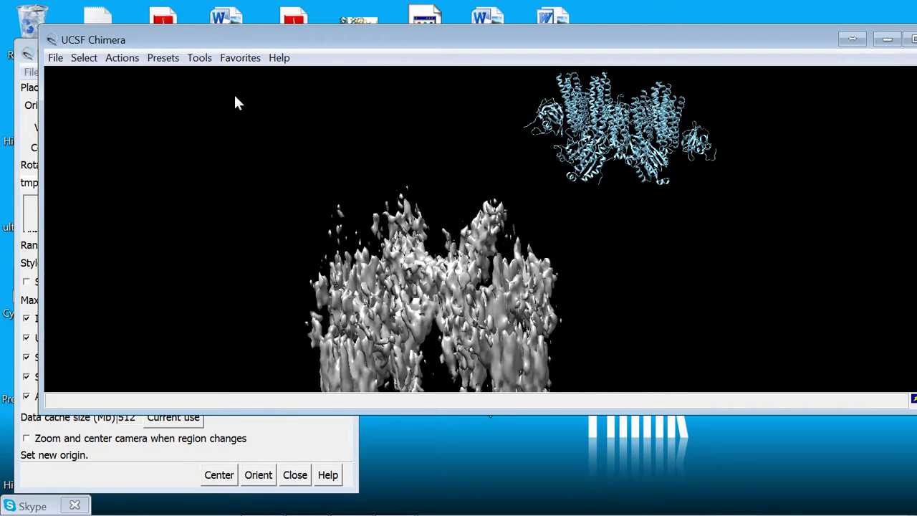
pyautogui.click(206, 62)
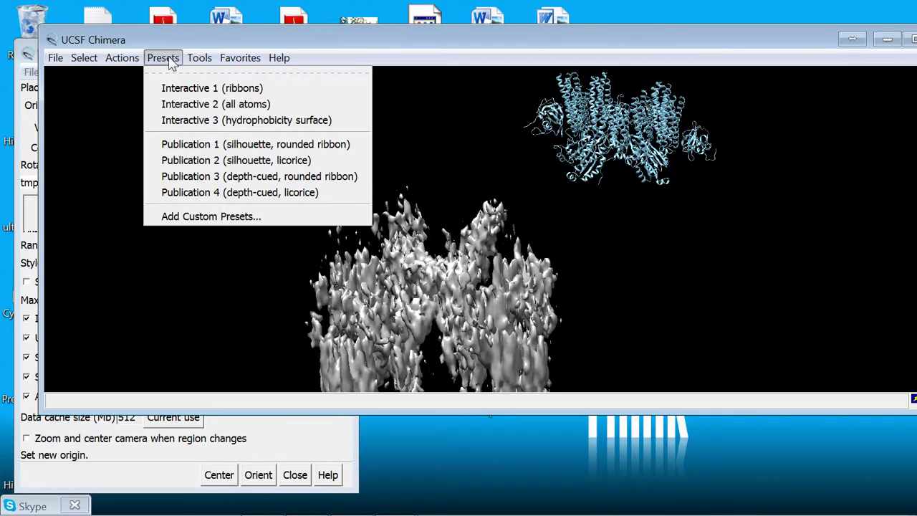
pyautogui.moveTo(213, 88)
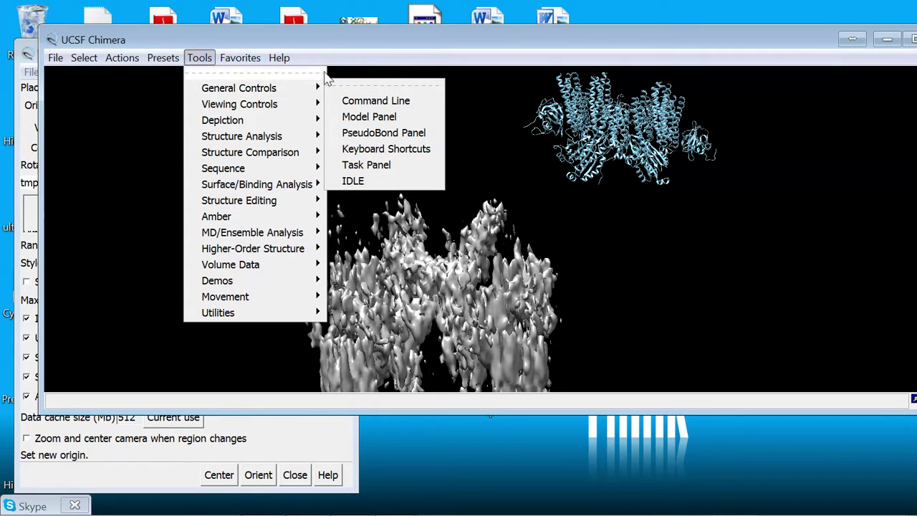
# - In the Model Panel, deactivate tmp.mrc so only the atomic model moves
pyautogui.click(369, 117)
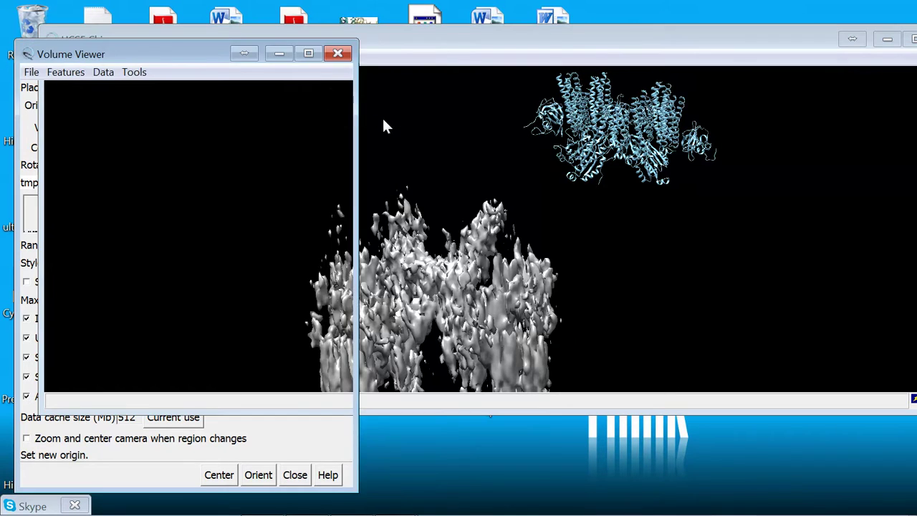
pyautogui.moveTo(379, 118); pyautogui.dragTo(61, 131)
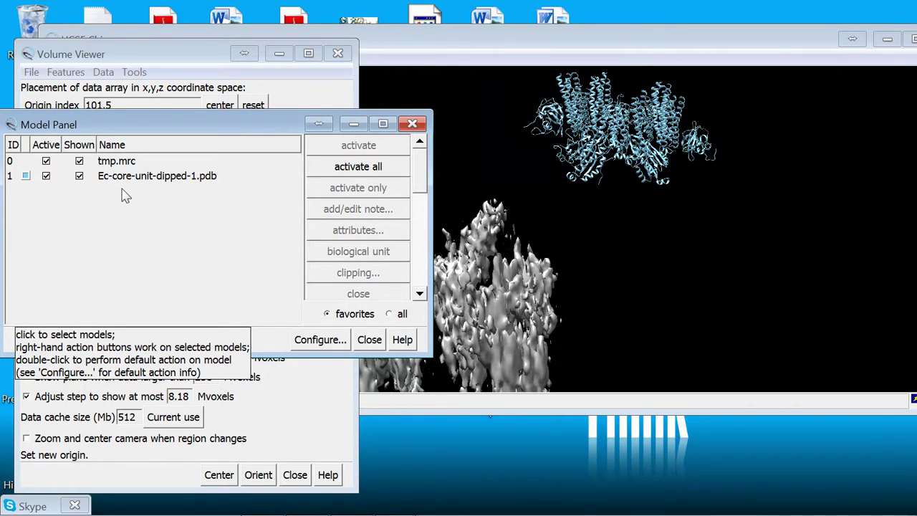
pyautogui.click(46, 161)
# - Rotate and translate the blue protein model down into the grey density map
pyautogui.click(604, 219)
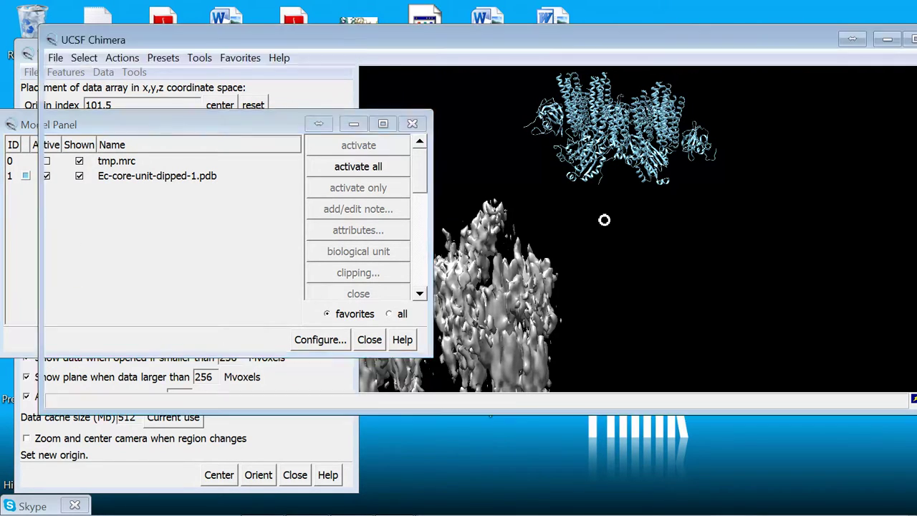
pyautogui.moveTo(611, 127); pyautogui.dragTo(554, 195)
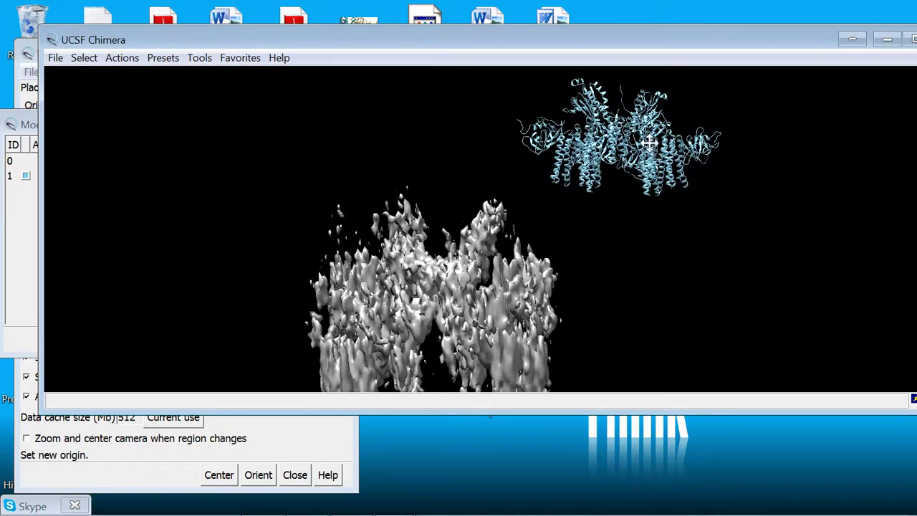
pyautogui.moveTo(554, 194); pyautogui.dragTo(583, 157, button='middle')
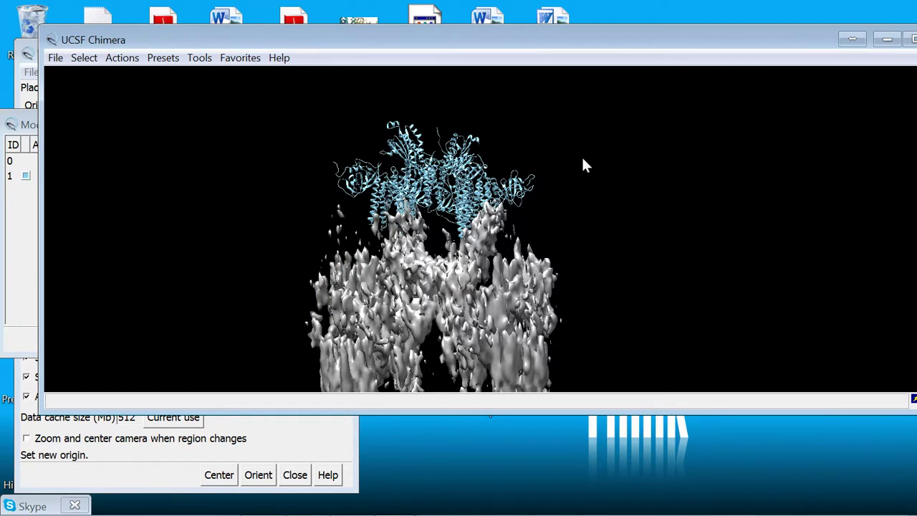
pyautogui.moveTo(582, 165); pyautogui.dragTo(551, 194, button='right')
pyautogui.moveTo(551, 194); pyautogui.dragTo(566, 243, button='middle')
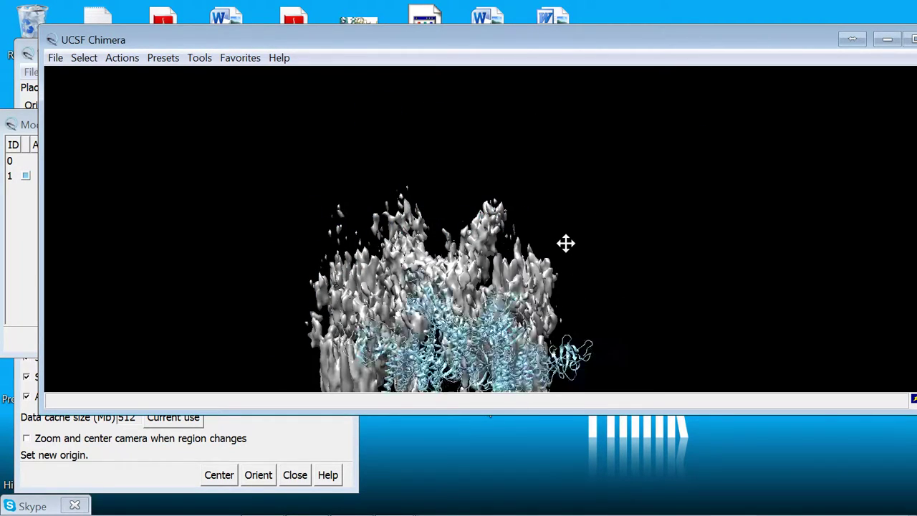
pyautogui.moveTo(565, 244); pyautogui.dragTo(511, 283)
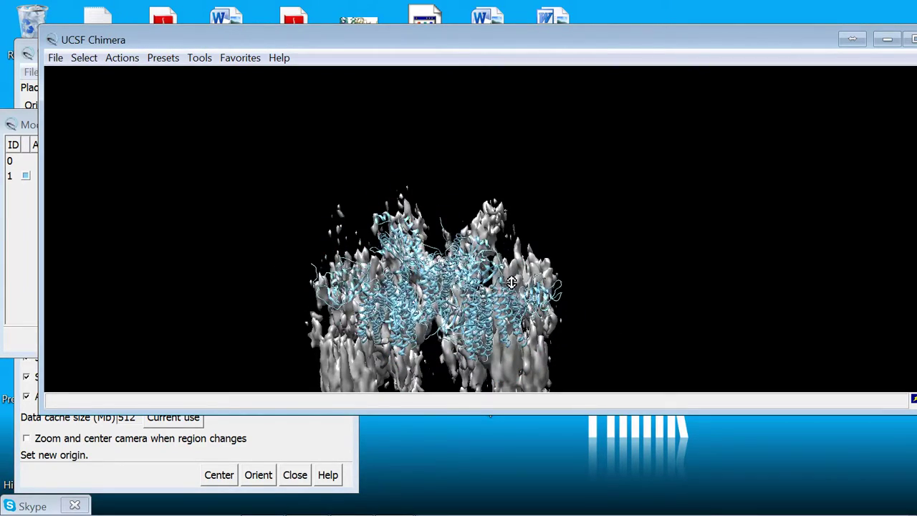
pyautogui.moveTo(510, 282); pyautogui.dragTo(468, 237, button='right')
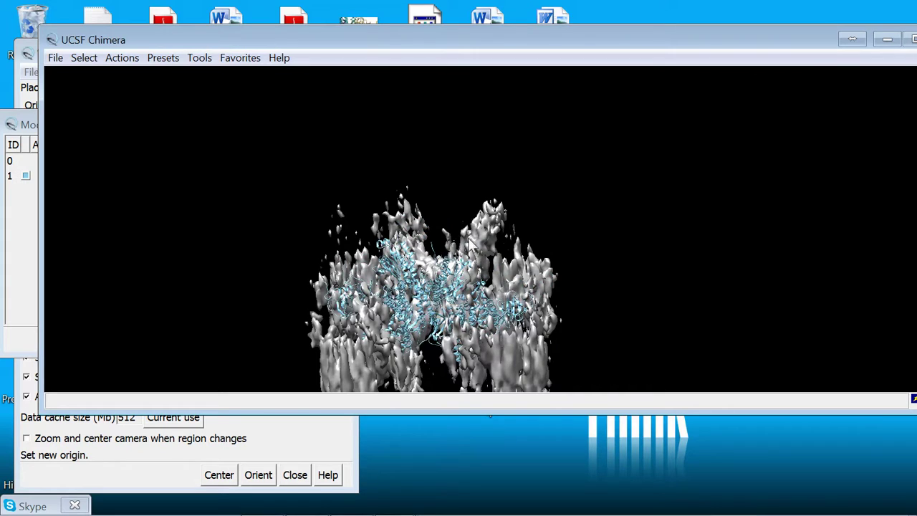
pyautogui.moveTo(467, 237); pyautogui.dragTo(465, 233)
pyautogui.moveTo(466, 233); pyautogui.dragTo(464, 227, button='right')
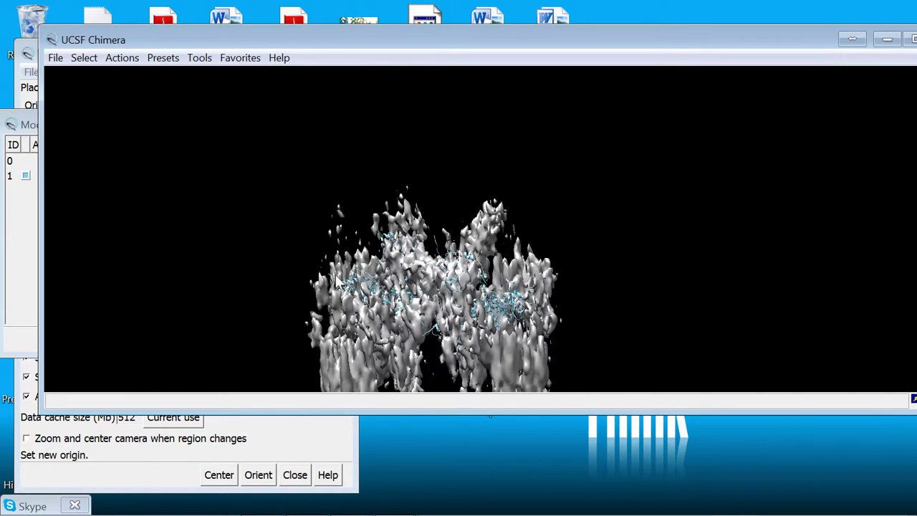
# - Reactivate tmp.mrc in the Model Panel and zoom to a top-down view of map and model
pyautogui.click(42, 300)
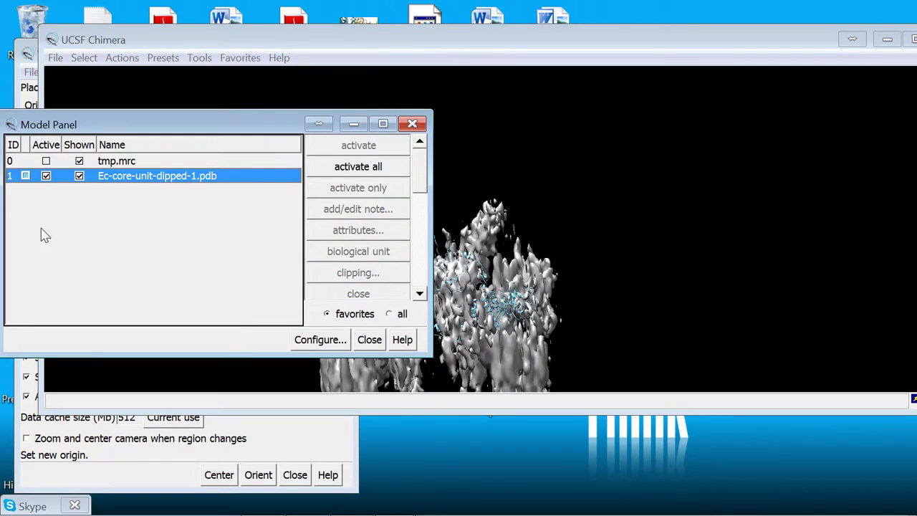
pyautogui.click(46, 161)
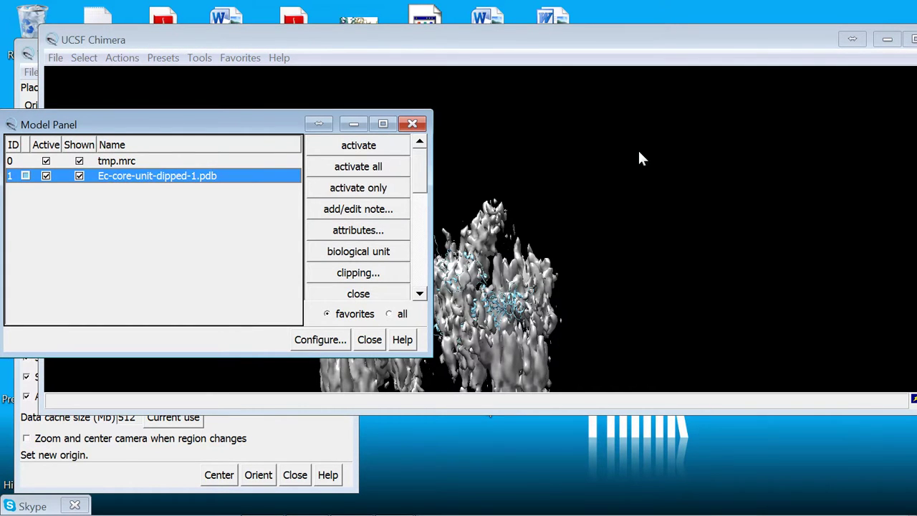
pyautogui.click(549, 179)
pyautogui.moveTo(548, 179); pyautogui.dragTo(539, 209)
pyautogui.moveTo(539, 209); pyautogui.dragTo(473, 267, button='right')
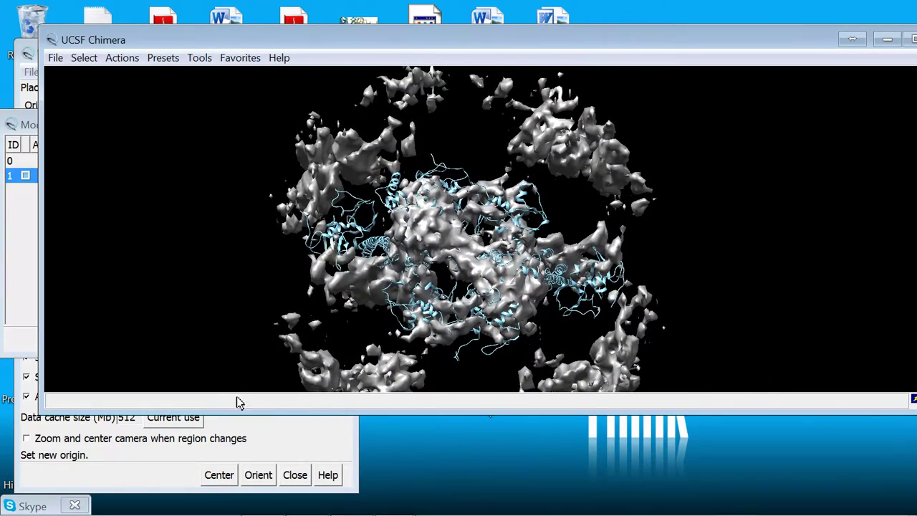
# - Run Fit in Map on the model into tmp.mrc, undoing and redoing the fit
pyautogui.click(275, 438)
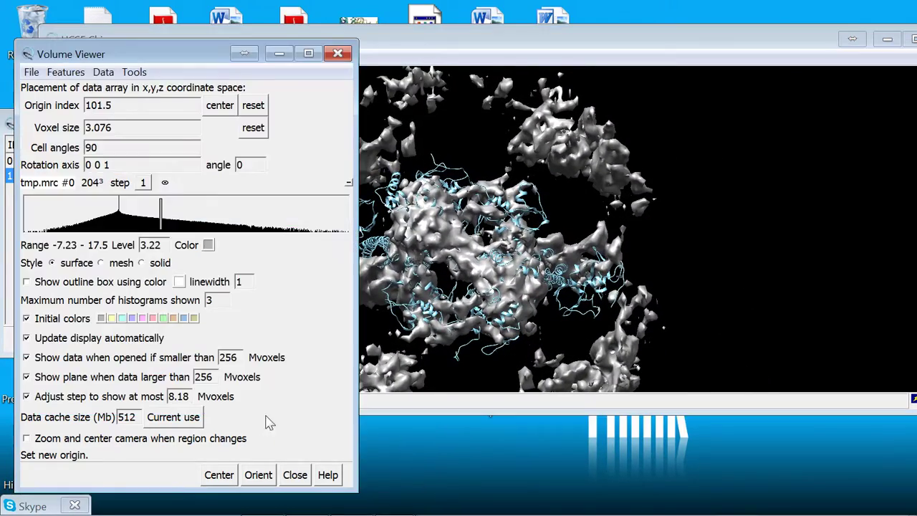
pyautogui.click(135, 73)
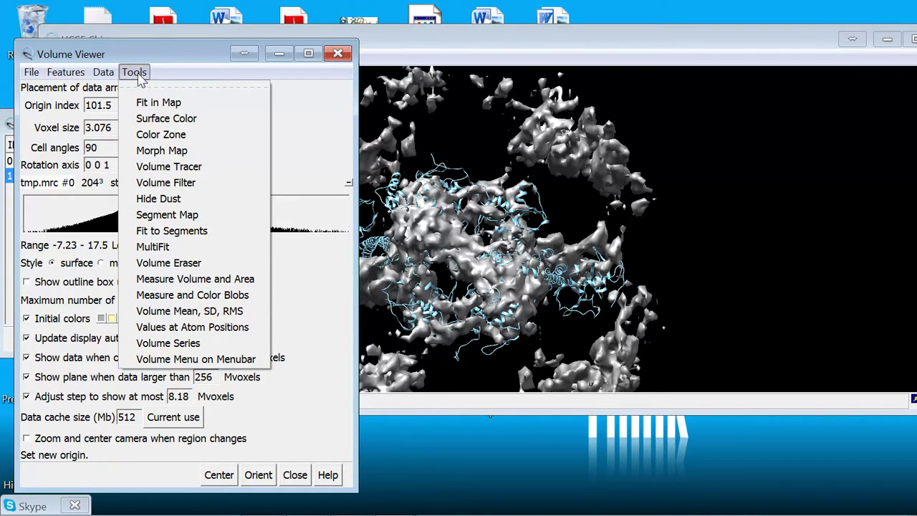
pyautogui.click(162, 103)
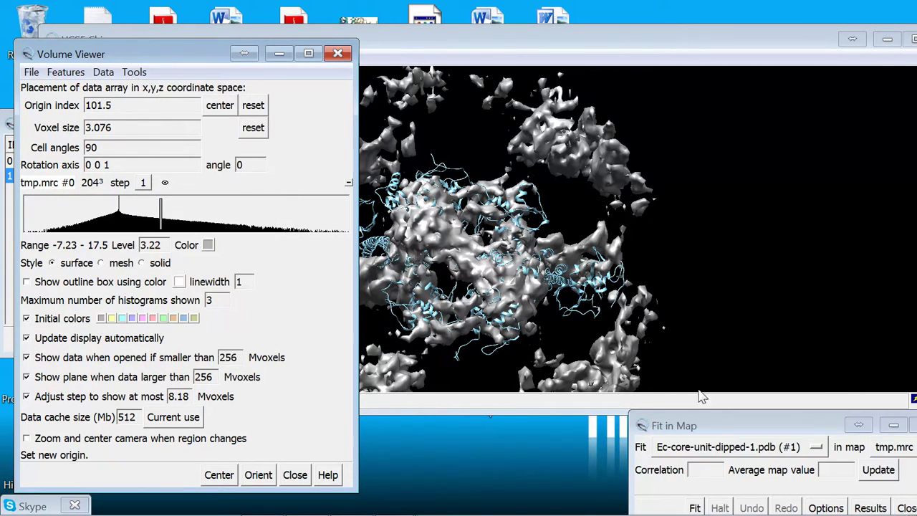
pyautogui.moveTo(741, 425); pyautogui.dragTo(104, 67)
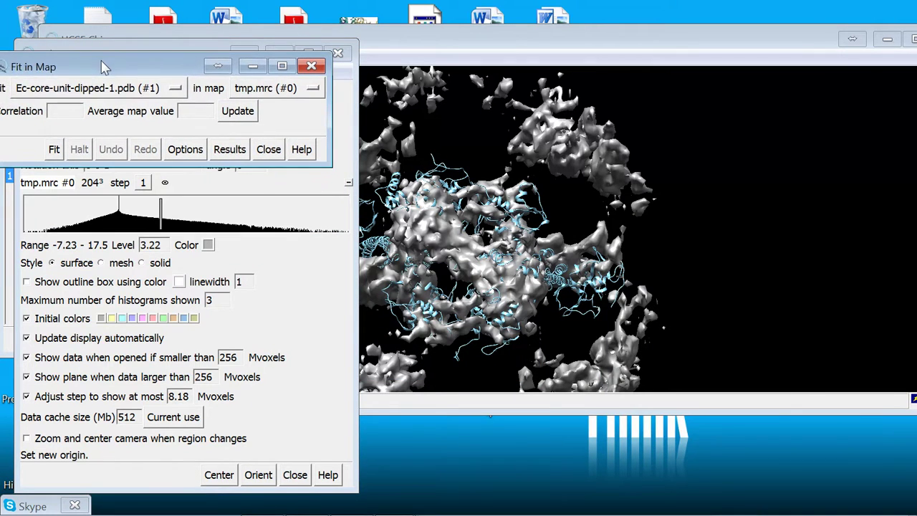
pyautogui.click(194, 150)
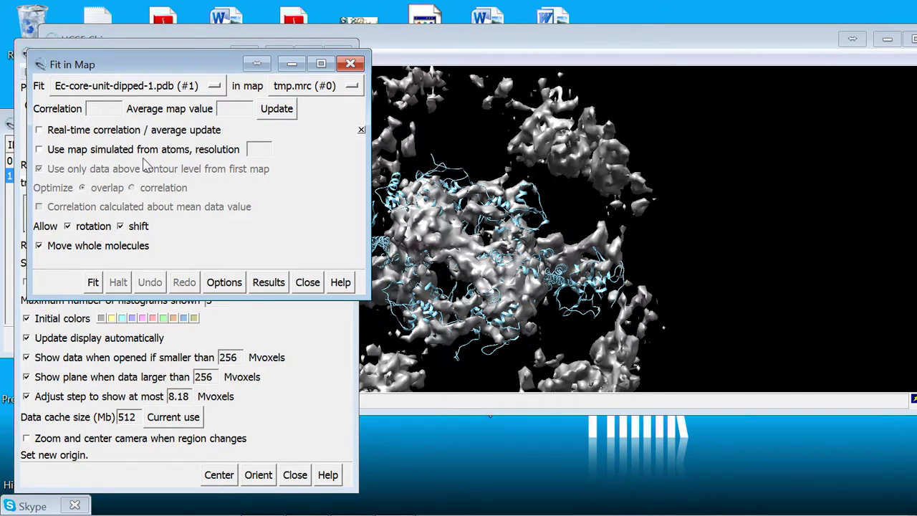
pyautogui.click(93, 282)
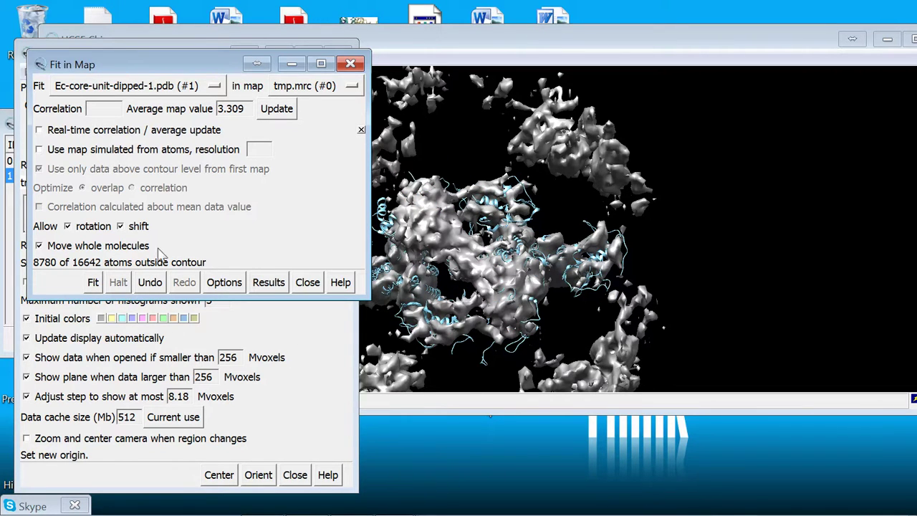
pyautogui.click(157, 284)
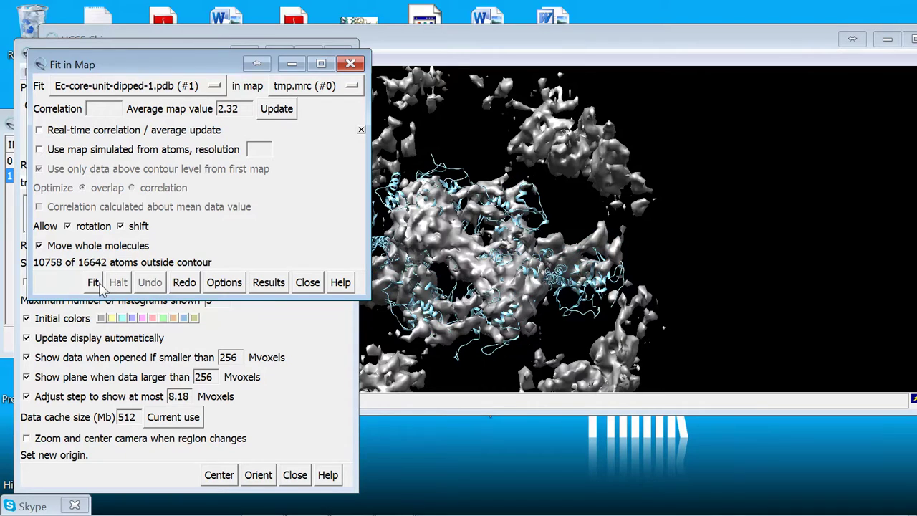
pyautogui.click(96, 284)
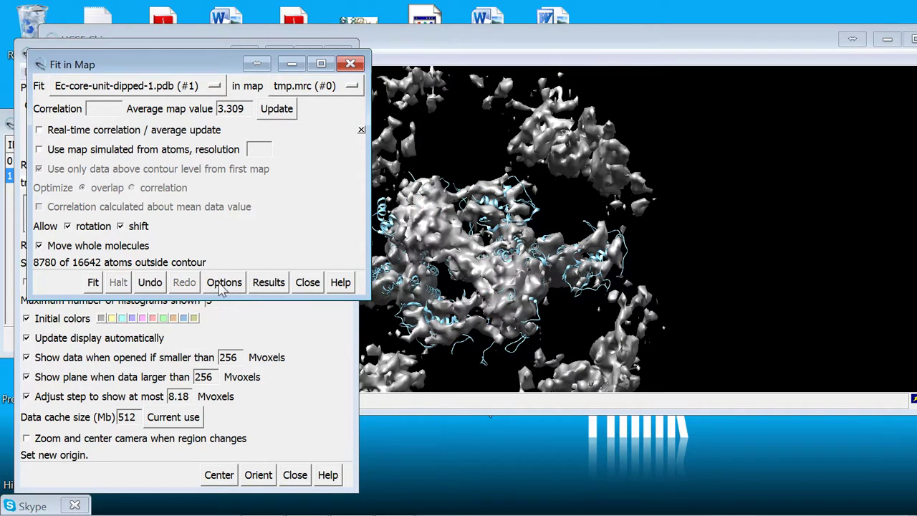
# - Show the fit Results in an enlarged Reply Log and read the transformation matrix
pyautogui.click(259, 285)
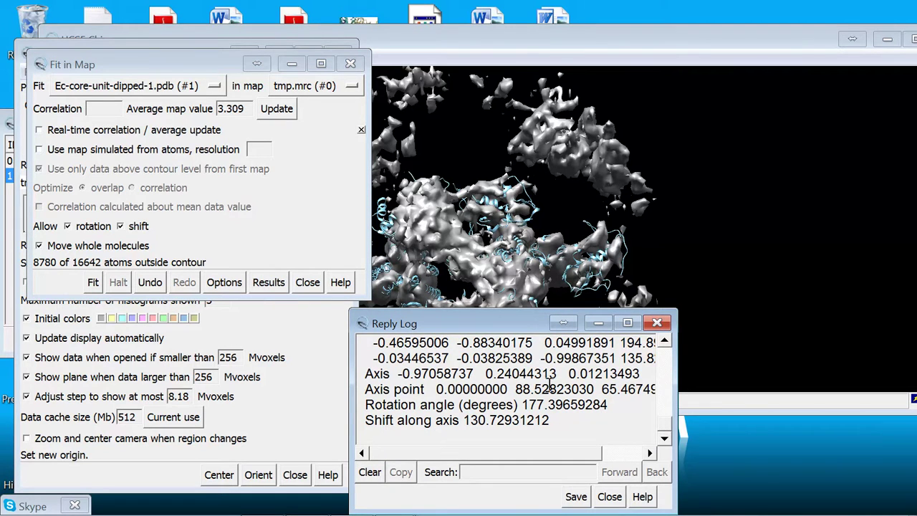
pyautogui.moveTo(676, 313); pyautogui.dragTo(779, 201)
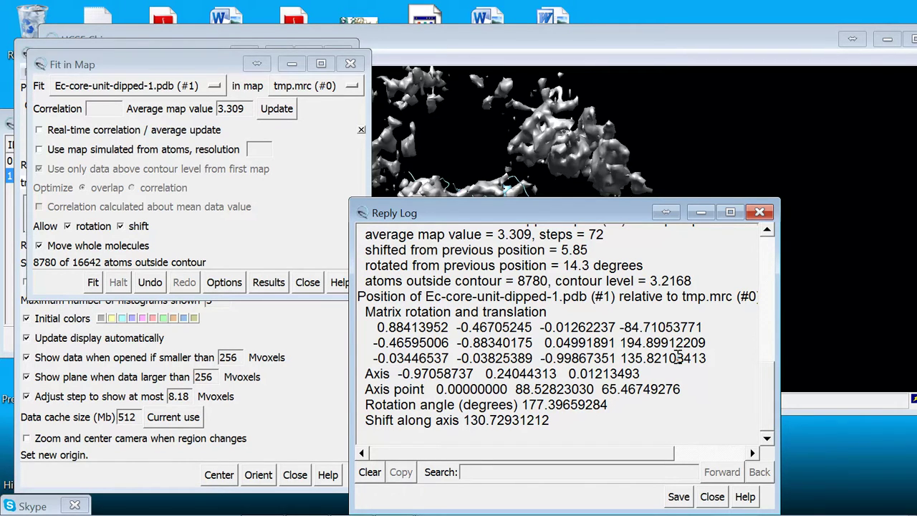
pyautogui.moveTo(677, 357); pyautogui.dragTo(675, 335)
pyautogui.click(480, 344)
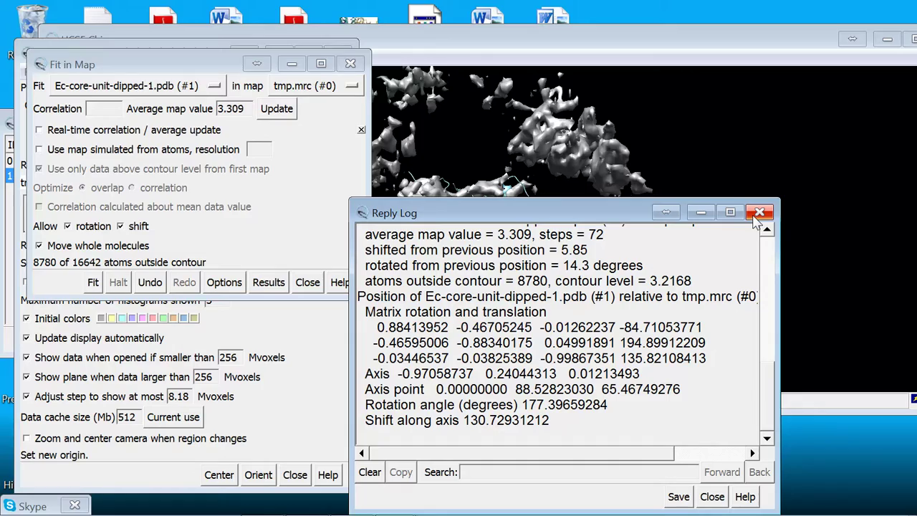
# - Close the Reply Log and rotate to view the fitted model inside the density
pyautogui.click(757, 212)
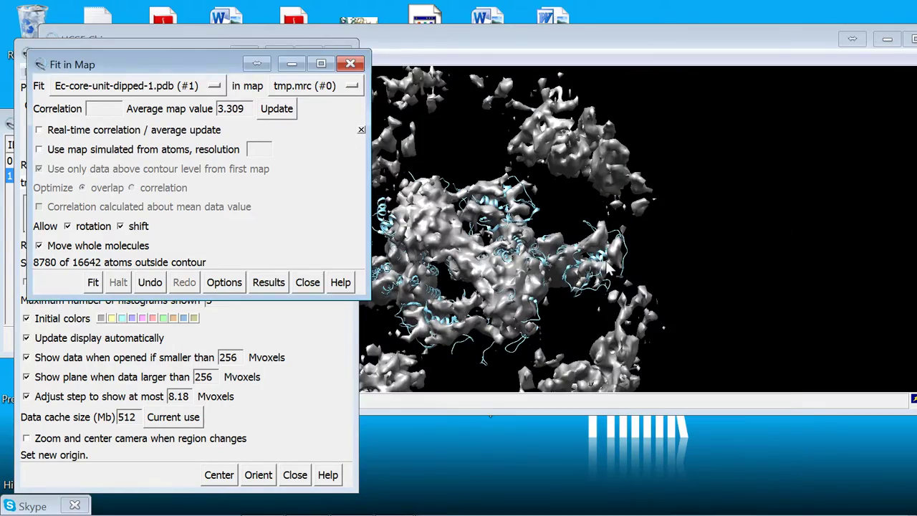
pyautogui.moveTo(607, 266); pyautogui.dragTo(538, 185)
pyautogui.click(57, 60)
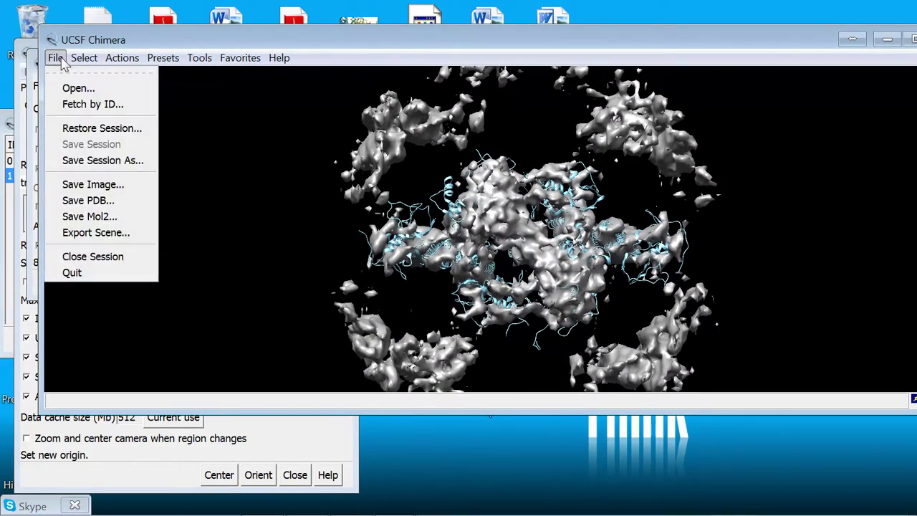
# - Save Ec-core-unit-dipped-1.pdb as tmp.pdb, relative to model tmp.mrc (#0)
pyautogui.click(96, 200)
pyautogui.moveTo(505, 90); pyautogui.dragTo(219, 42)
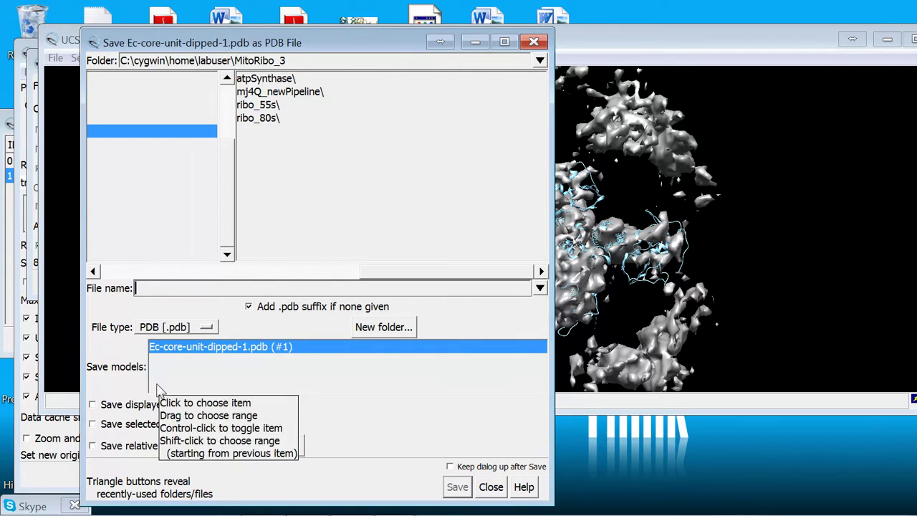
pyautogui.click(269, 350)
pyautogui.click(175, 442)
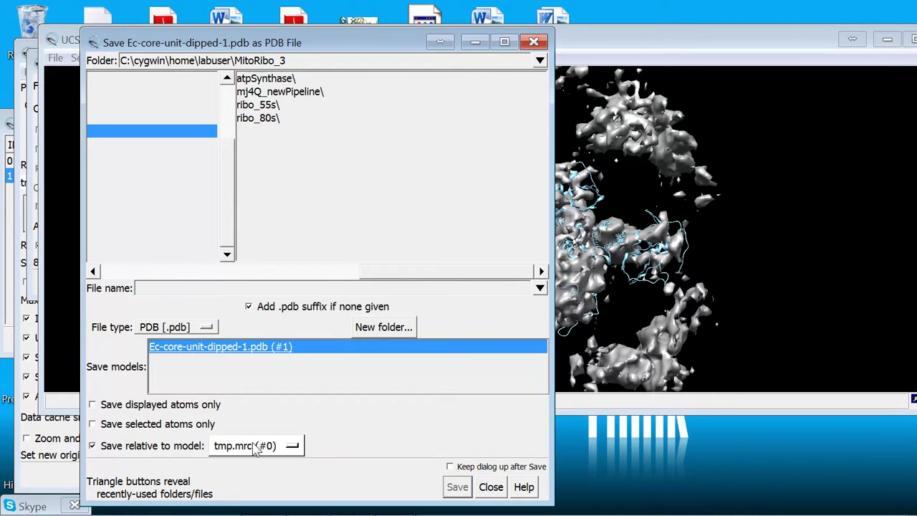
pyautogui.click(183, 288)
pyautogui.write('tmp.pdb')
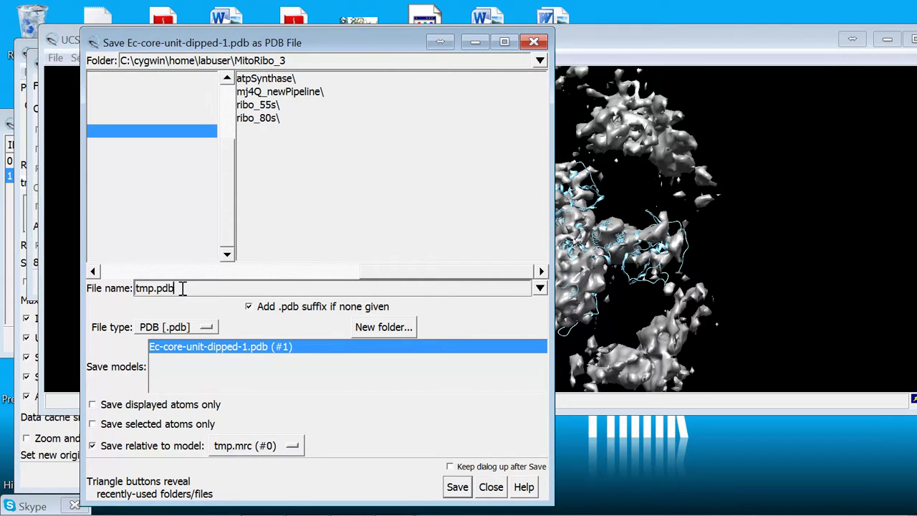
pyautogui.press('Return')
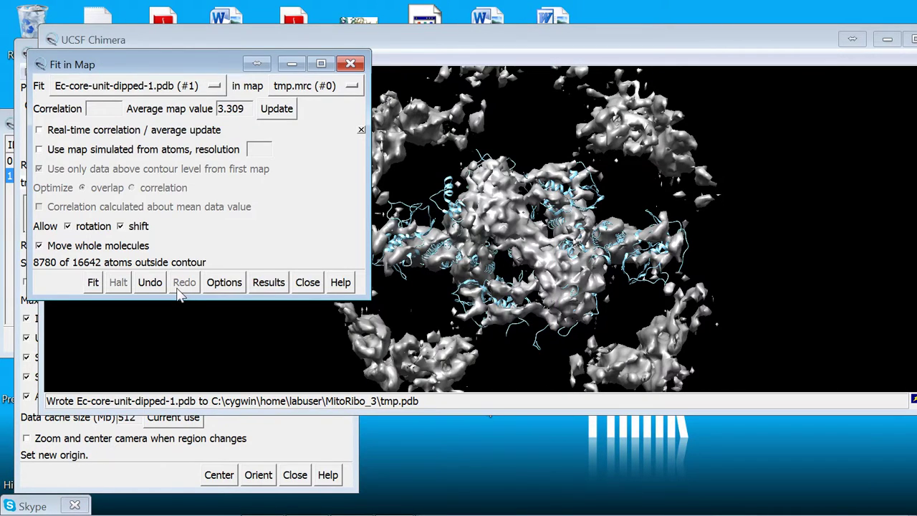
# - Close the Fit in Map window and quit Chimera
pyautogui.click(350, 64)
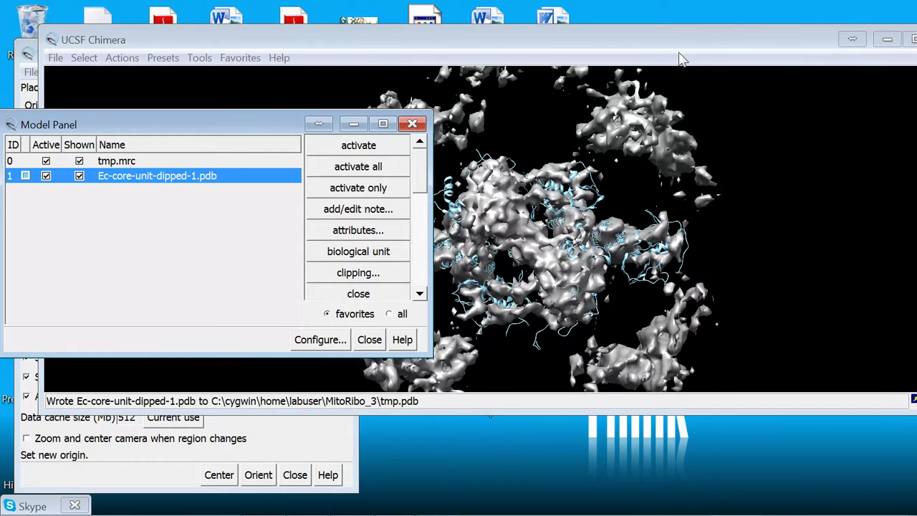
pyautogui.click(797, 40)
pyautogui.moveTo(820, 41); pyautogui.dragTo(754, 49)
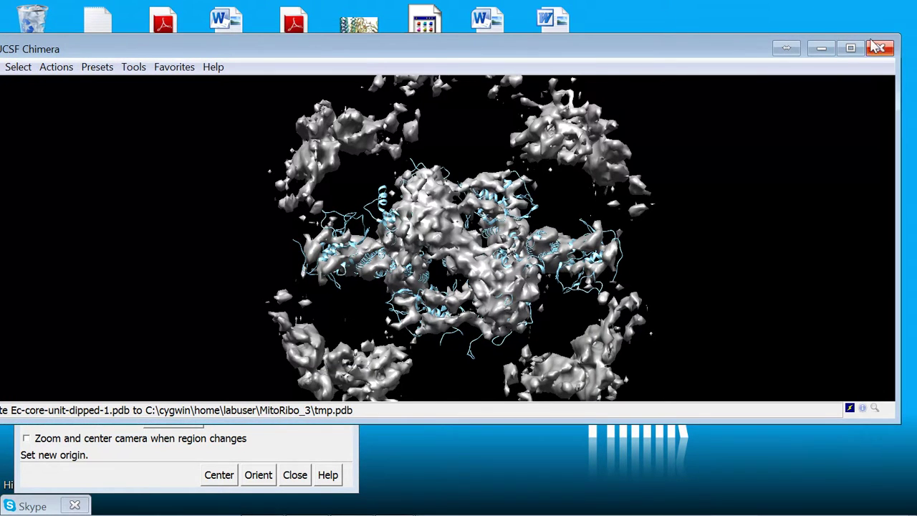
pyautogui.press('super+d')
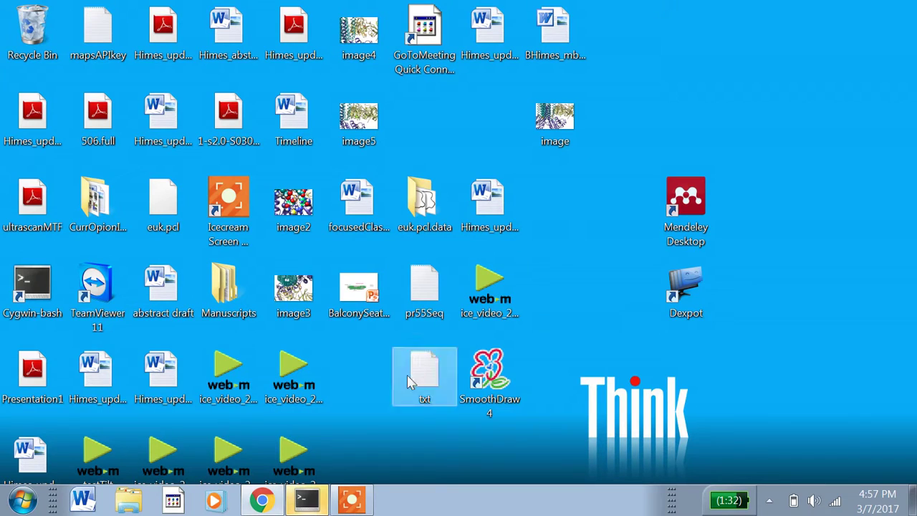
# - In the MitoRibo_3 Cygwin terminal, run chimera tmp.mrc tmp.pdb
pyautogui.doubleClick(38, 303)
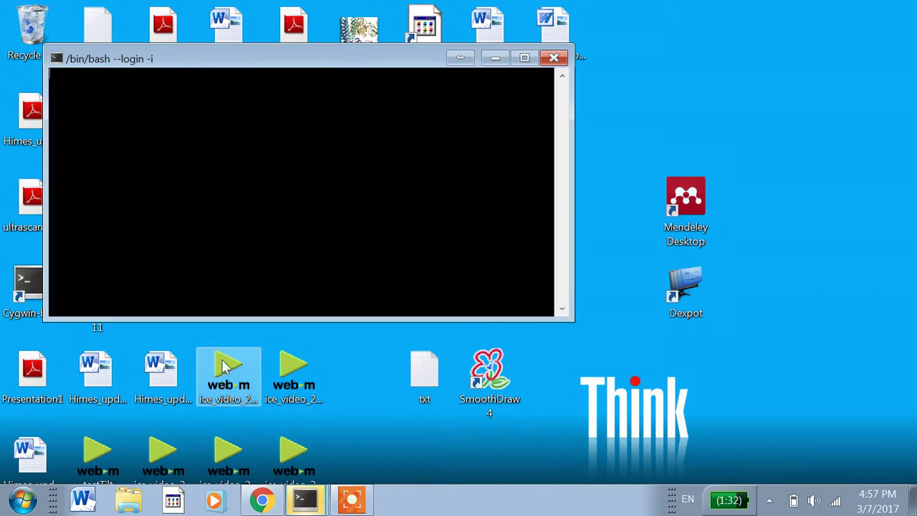
pyautogui.click(306, 499)
pyautogui.click(316, 442)
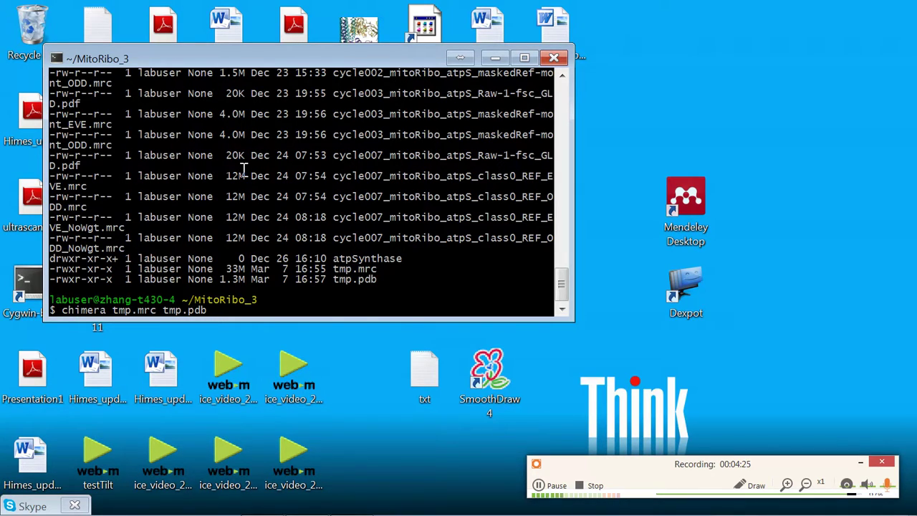
pyautogui.press('Return')
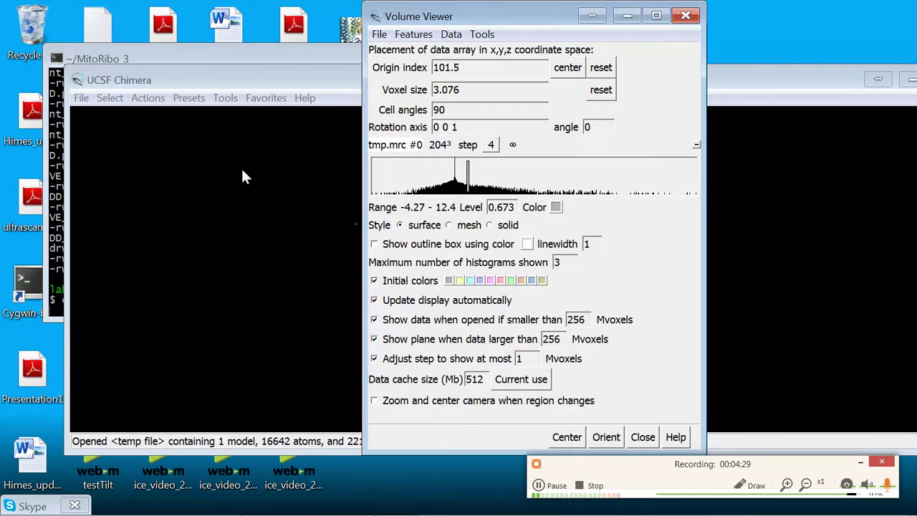
# - Show the reloaded tmp.mrc map at step 1 with contour level 3.92
pyautogui.click(492, 145)
pyautogui.click(491, 179)
pyautogui.moveTo(526, 16); pyautogui.dragTo(157, 48)
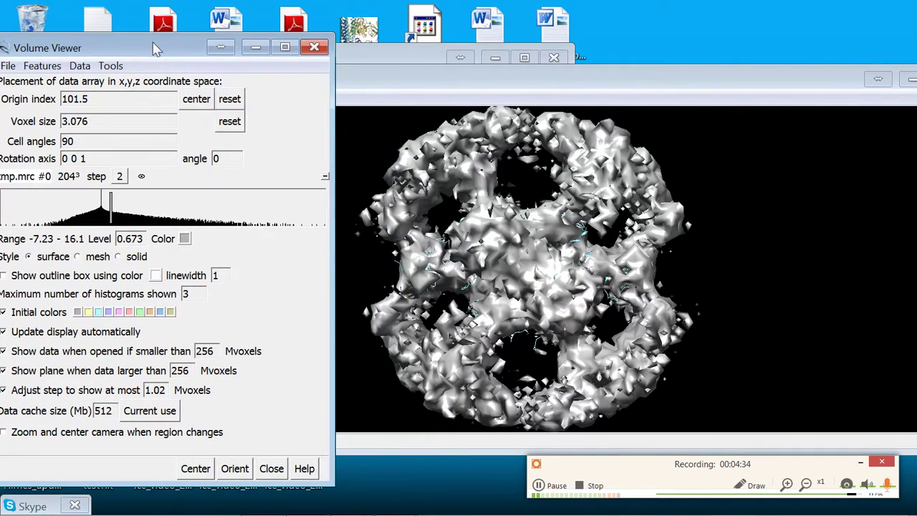
pyautogui.click(120, 176)
pyautogui.click(121, 187)
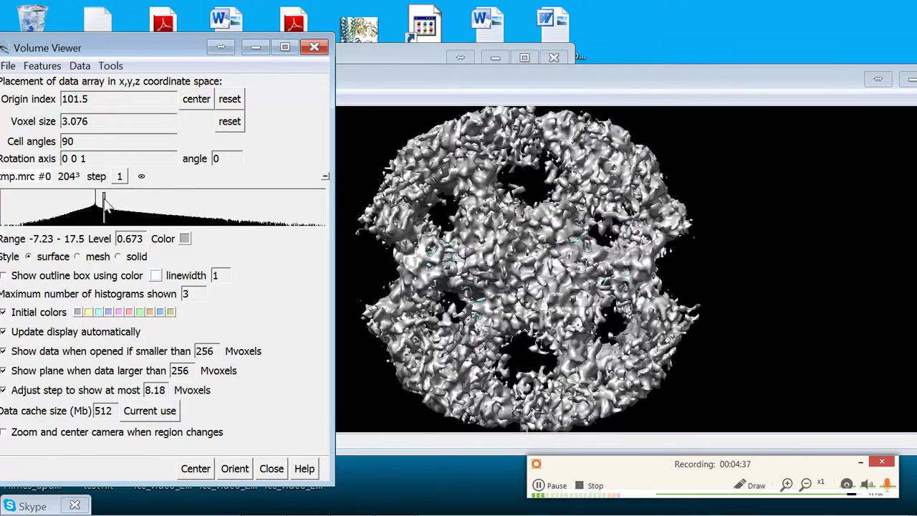
pyautogui.moveTo(105, 203); pyautogui.dragTo(147, 204)
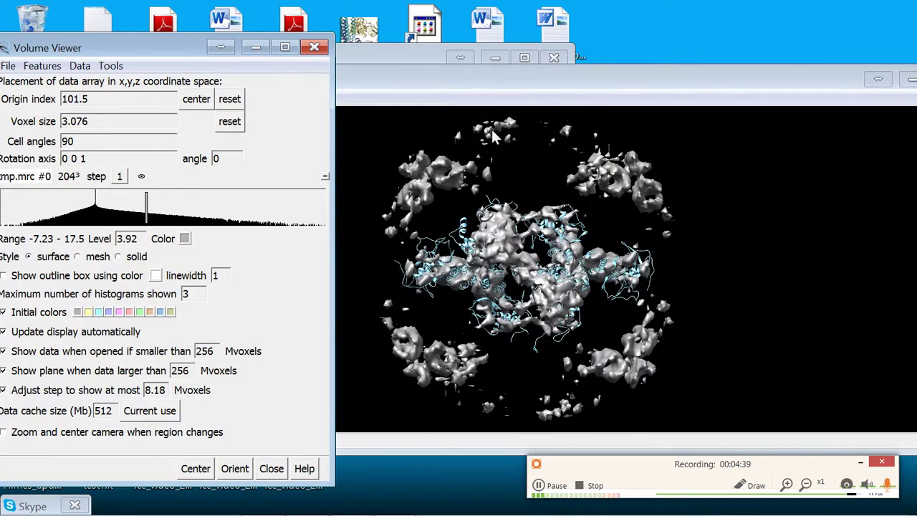
# - Rotate the scene to confirm tmp.pdb still sits inside the density, then raise Volume Viewer
pyautogui.moveTo(529, 149); pyautogui.dragTo(525, 259)
pyautogui.moveTo(612, 193); pyautogui.dragTo(550, 181)
pyautogui.moveTo(555, 280); pyautogui.dragTo(541, 348)
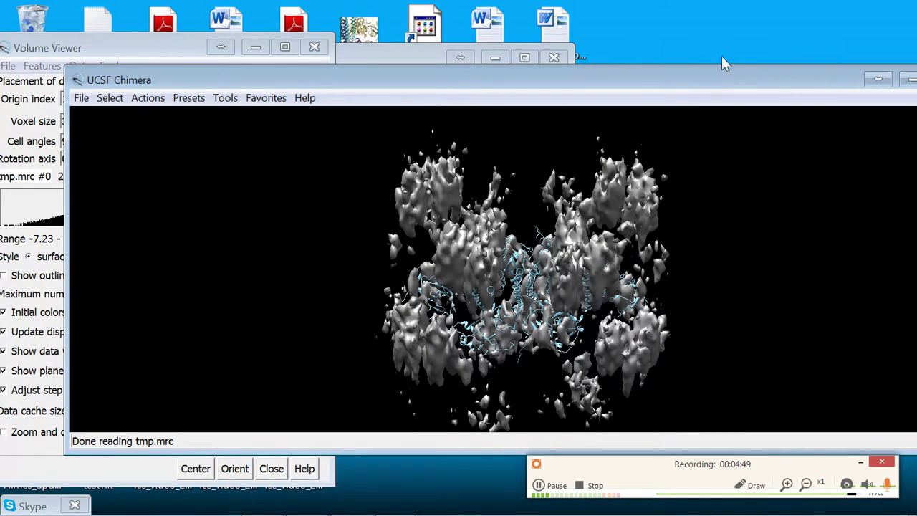
pyautogui.moveTo(671, 80); pyautogui.dragTo(717, 76)
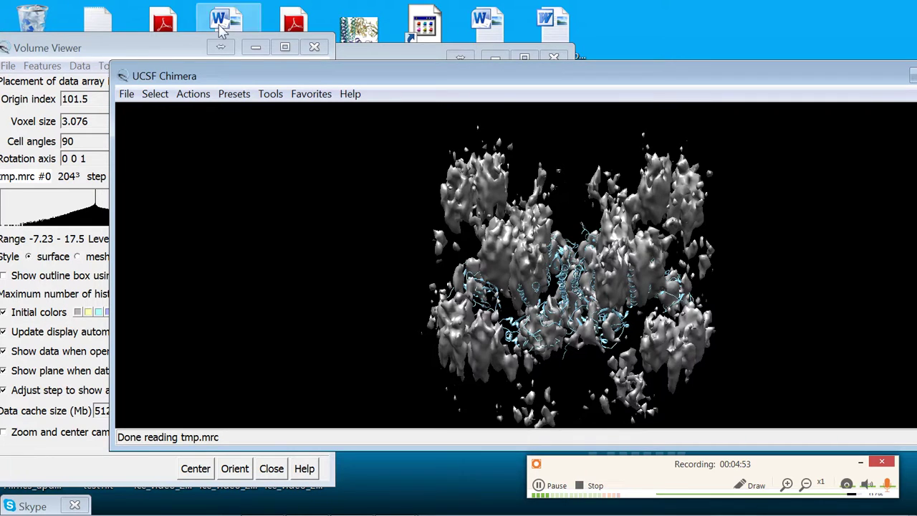
pyautogui.click(182, 47)
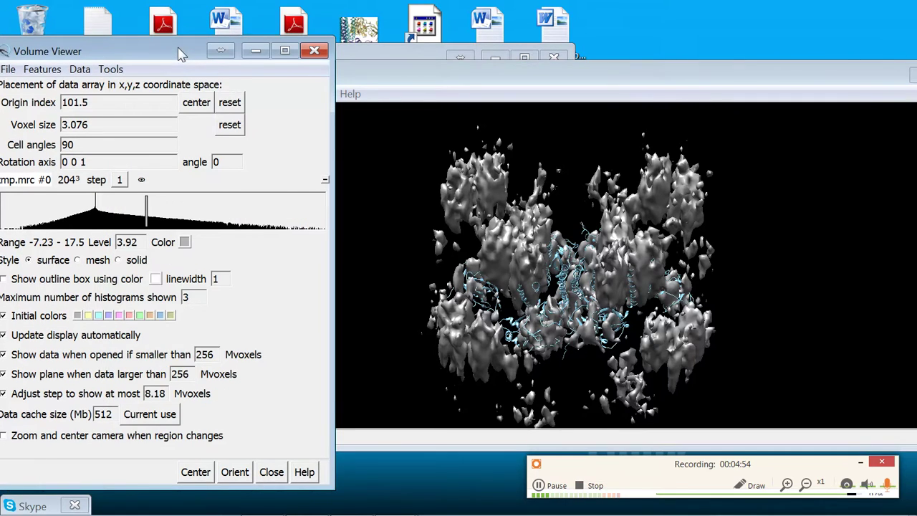
# - Close the Volume Viewer and bring the Chimera window back into full view
pyautogui.click(314, 46)
pyautogui.moveTo(393, 86); pyautogui.dragTo(340, 84)
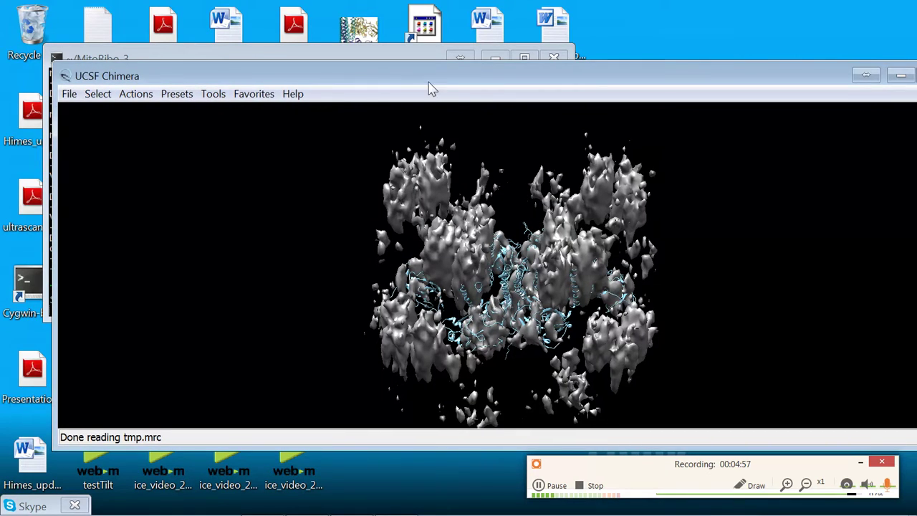
pyautogui.moveTo(444, 85); pyautogui.dragTo(393, 86)
pyautogui.moveTo(562, 91); pyautogui.dragTo(631, 72)
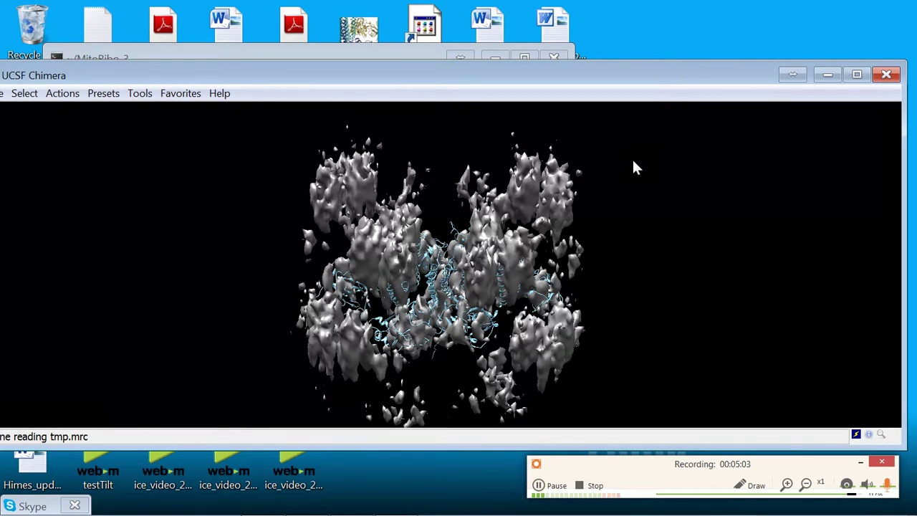
pyautogui.moveTo(537, 74); pyautogui.dragTo(605, 70)
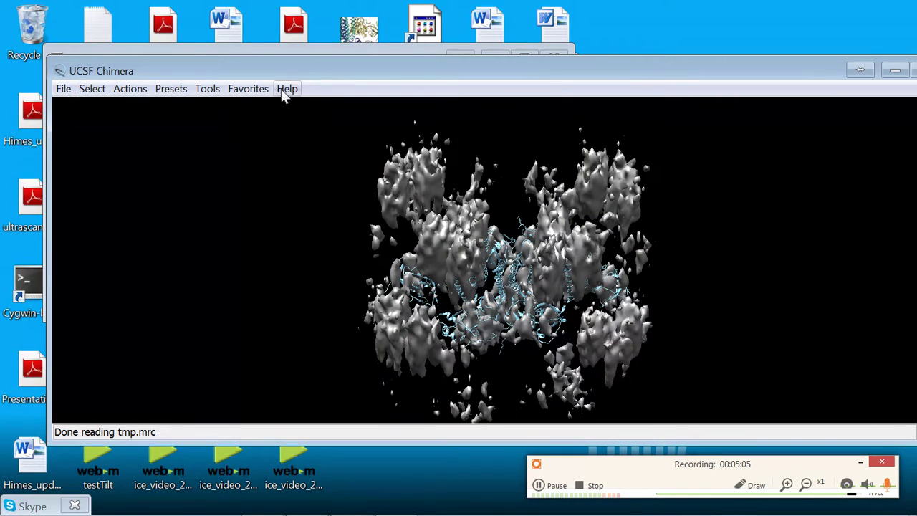
# - Reopen the Volume Viewer for the map and reposition it
pyautogui.click(207, 90)
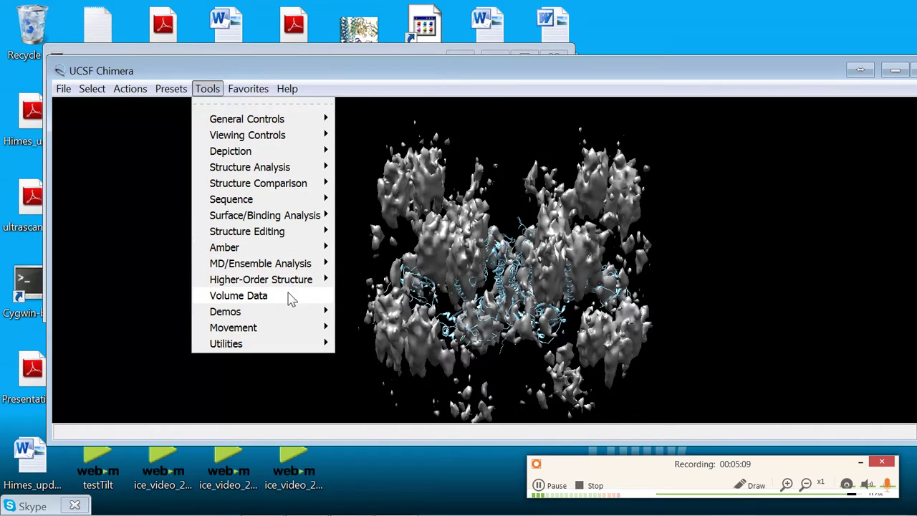
pyautogui.moveTo(290, 300)
pyautogui.click(416, 22)
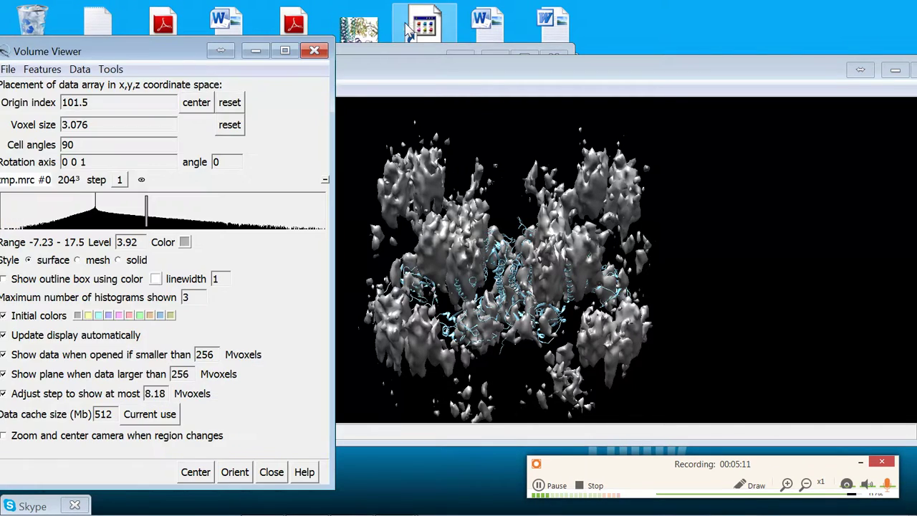
pyautogui.moveTo(158, 51); pyautogui.dragTo(195, 69)
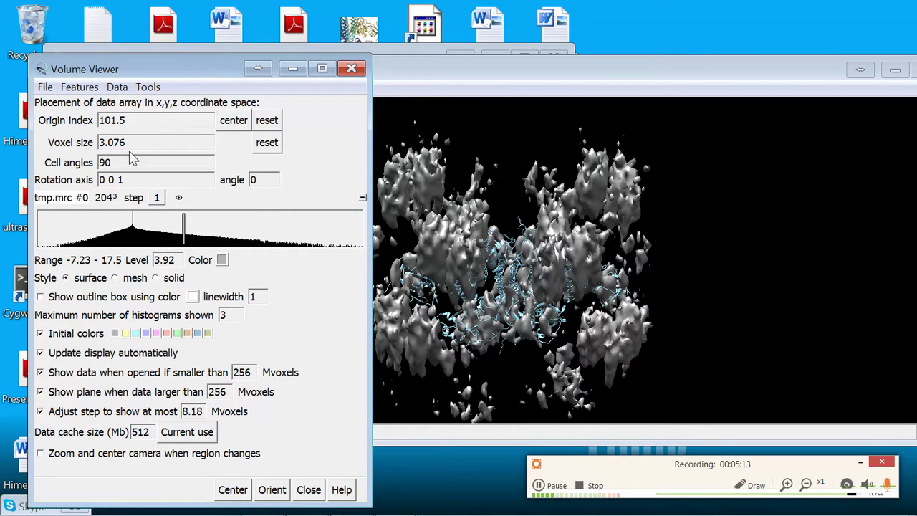
# - Hide and re-show the Coordinates panel, then close the Volume Viewer
pyautogui.click(79, 87)
pyautogui.click(100, 148)
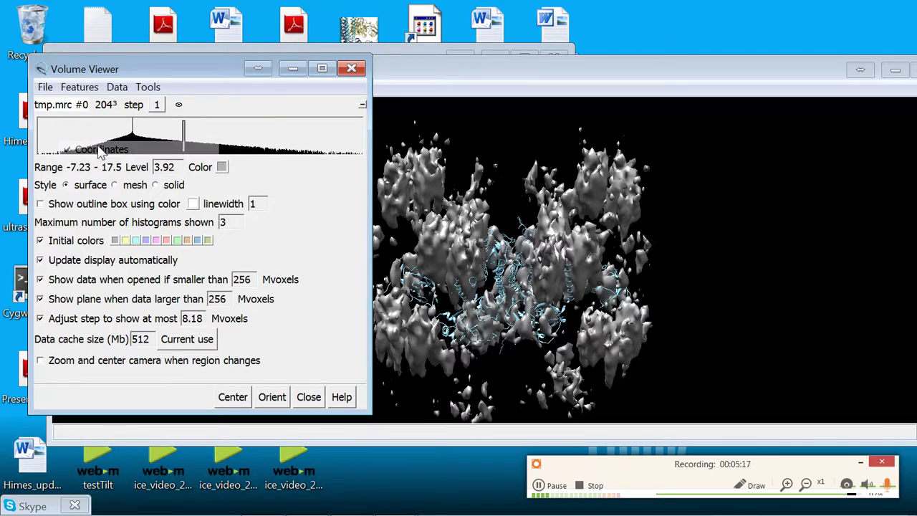
pyautogui.click(79, 86)
pyautogui.click(101, 149)
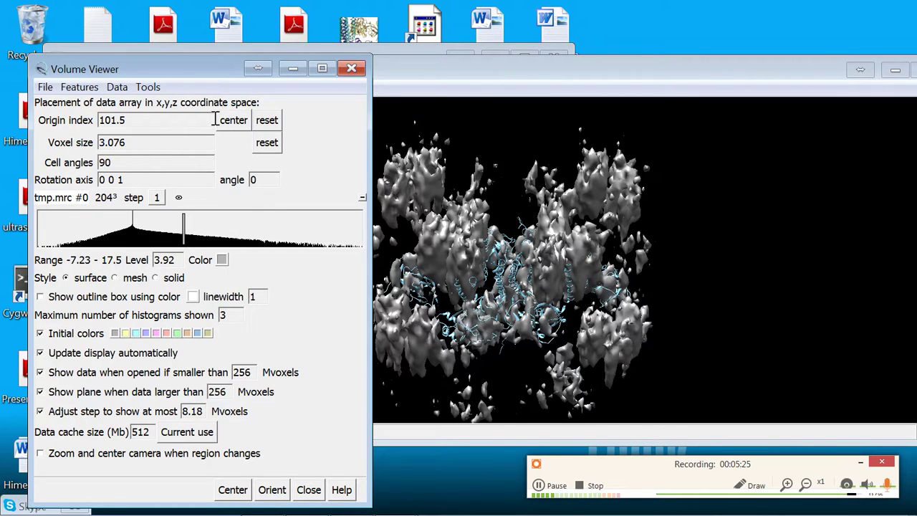
pyautogui.click(45, 89)
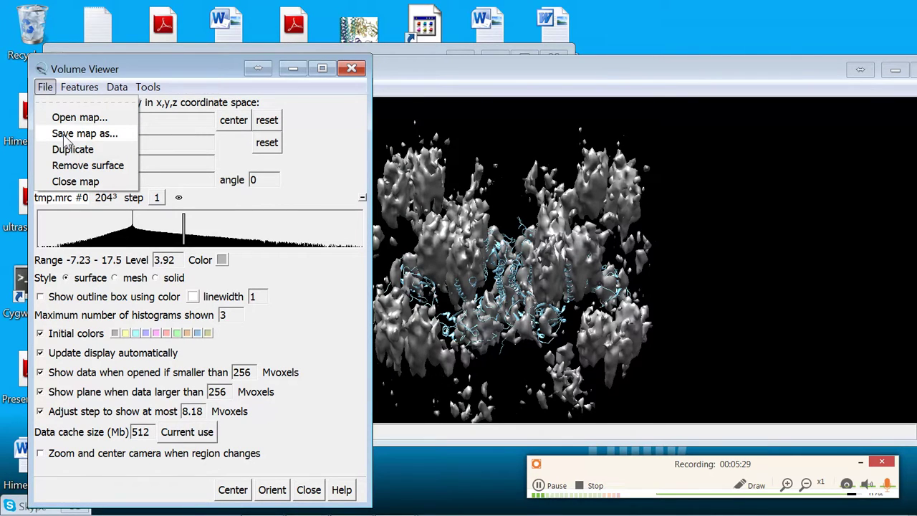
pyautogui.click(335, 146)
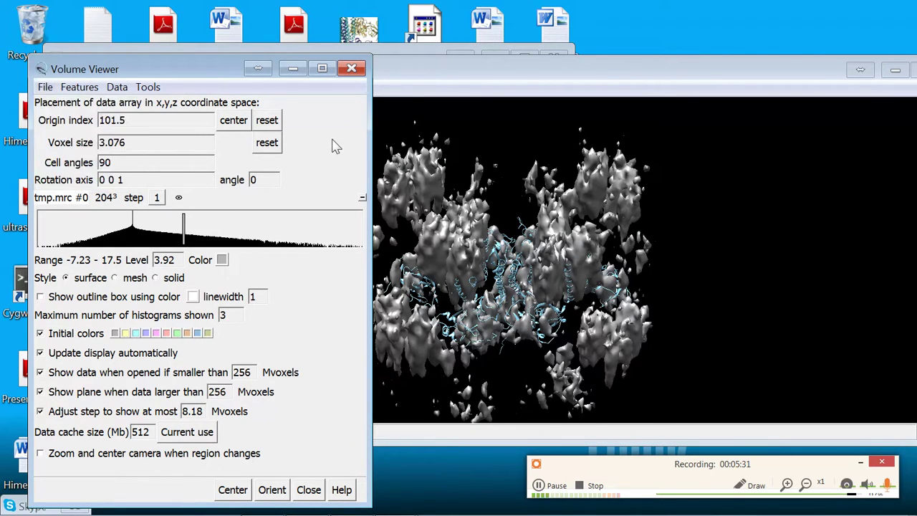
pyautogui.click(352, 68)
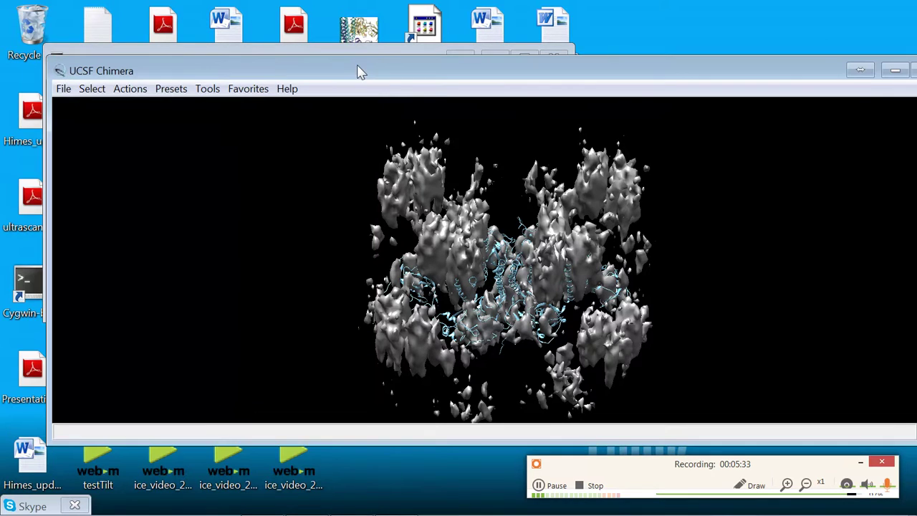
# - Reopen the Volume Viewer and briefly open then close the surface colouring tool
pyautogui.click(205, 90)
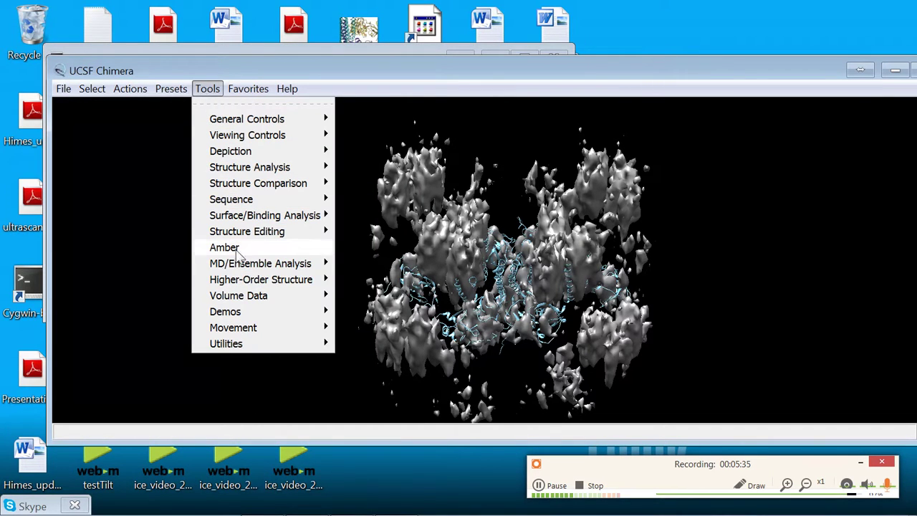
pyautogui.moveTo(256, 297)
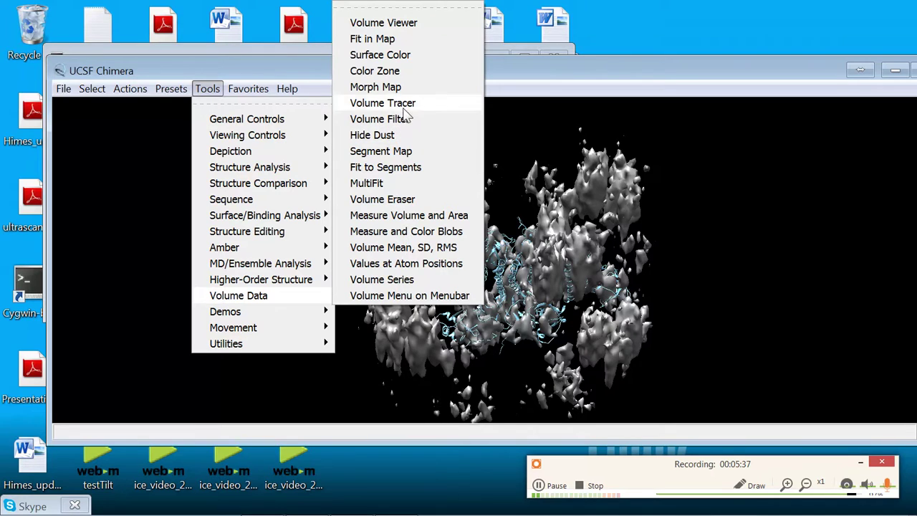
pyautogui.click(383, 22)
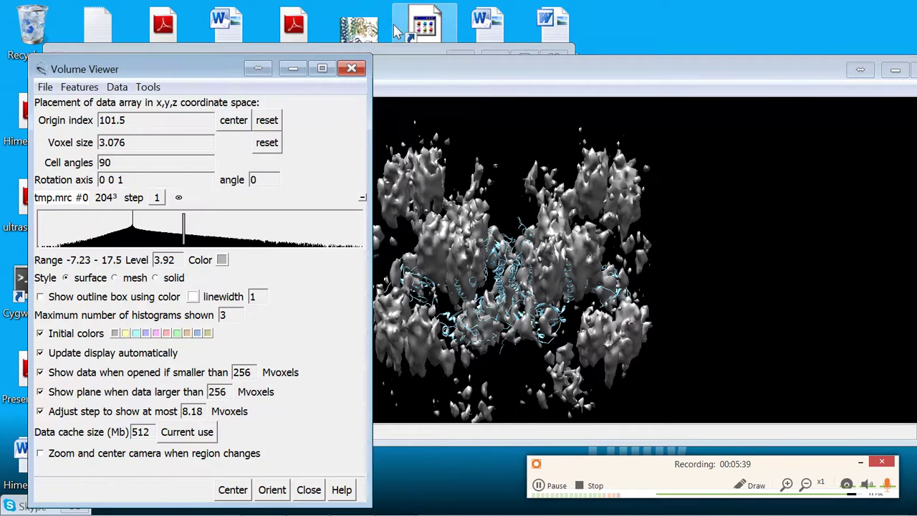
pyautogui.click(141, 87)
pyautogui.click(171, 133)
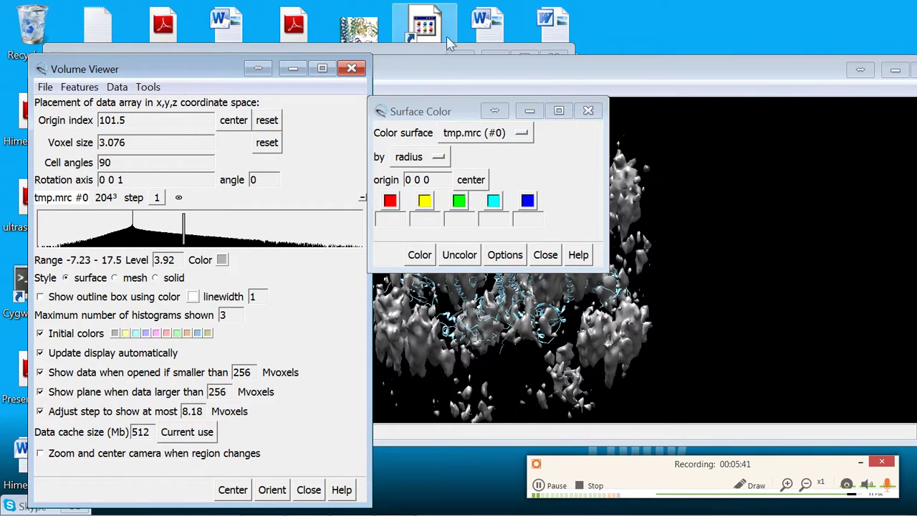
pyautogui.click(588, 111)
# - In Fit in Map, choose tmp.pdb (#1) and enable fitting against a simulated map
pyautogui.click(148, 87)
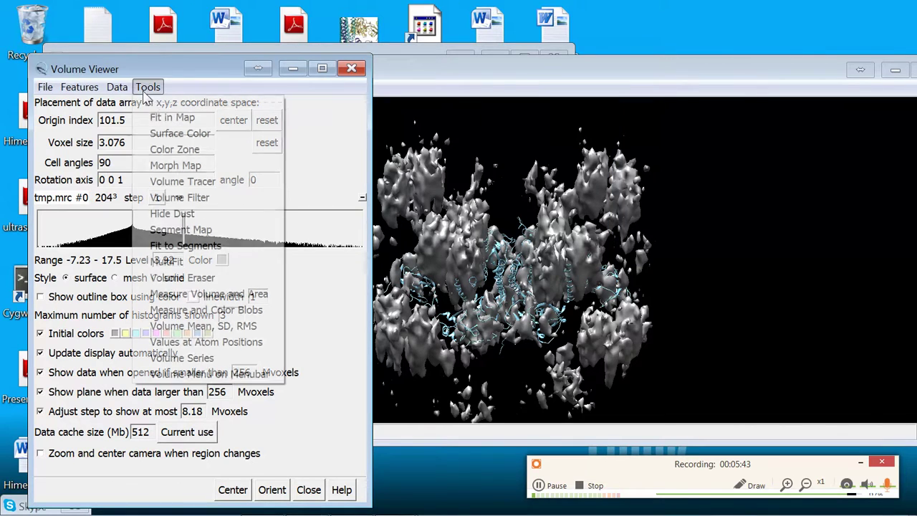
pyautogui.click(169, 117)
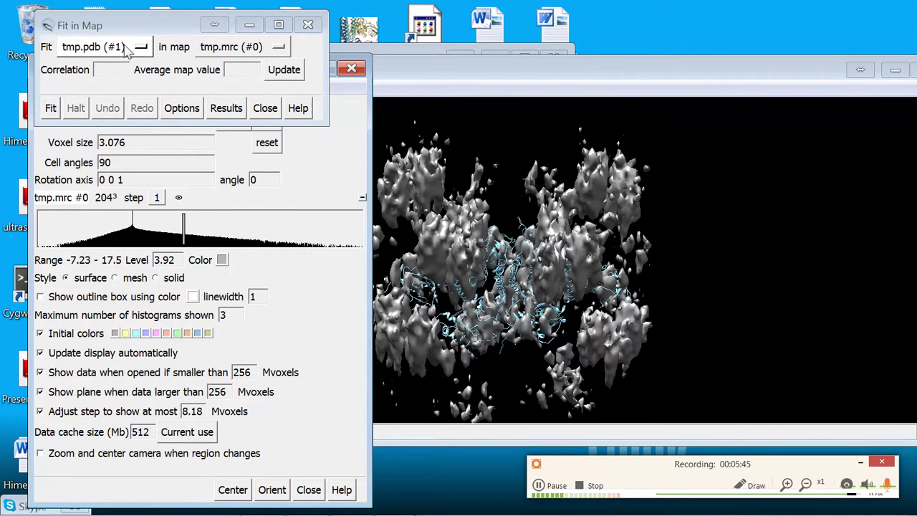
pyautogui.click(126, 48)
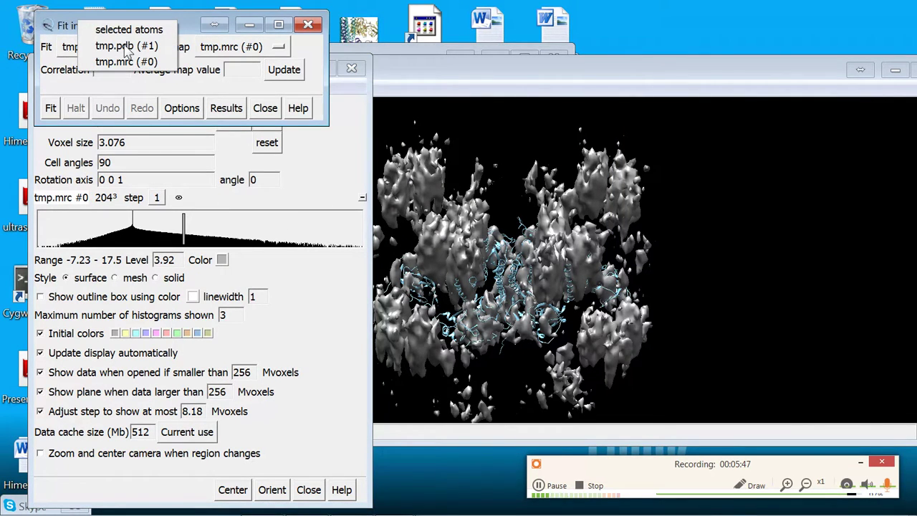
pyautogui.click(126, 46)
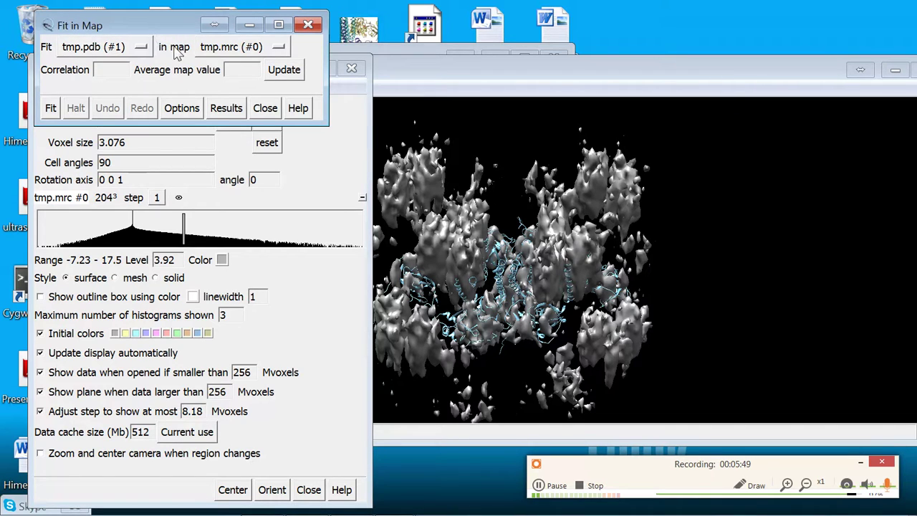
pyautogui.click(177, 111)
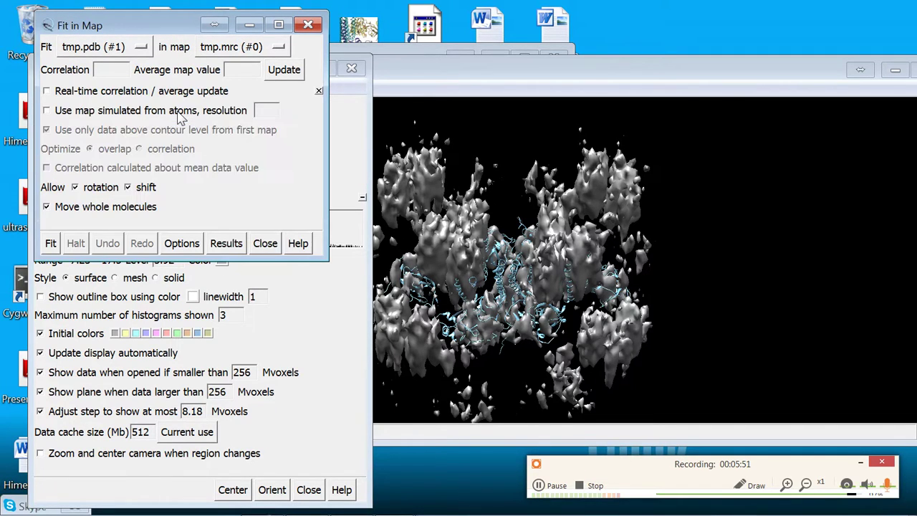
pyautogui.click(177, 112)
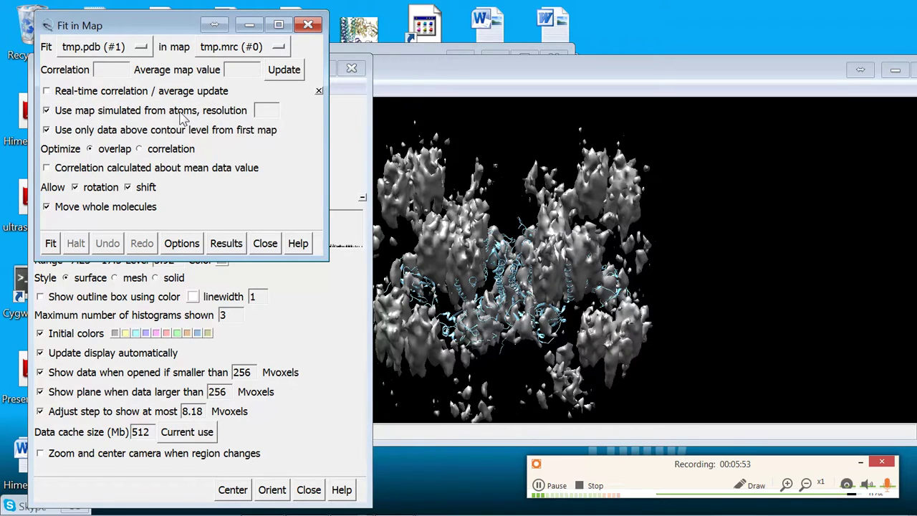
pyautogui.click(260, 113)
# - Review the fitting results log, then close the results and the Fit in Map tool
pyautogui.click(224, 248)
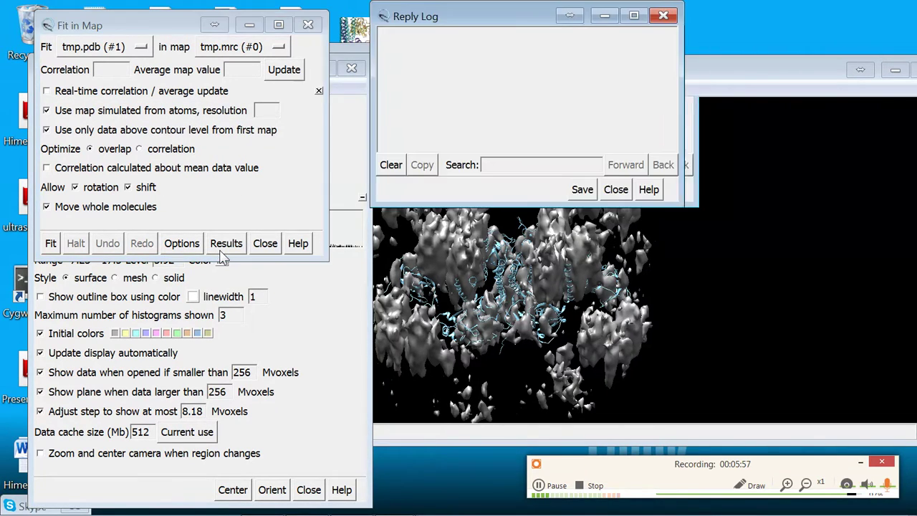
pyautogui.click(662, 15)
pyautogui.click(308, 25)
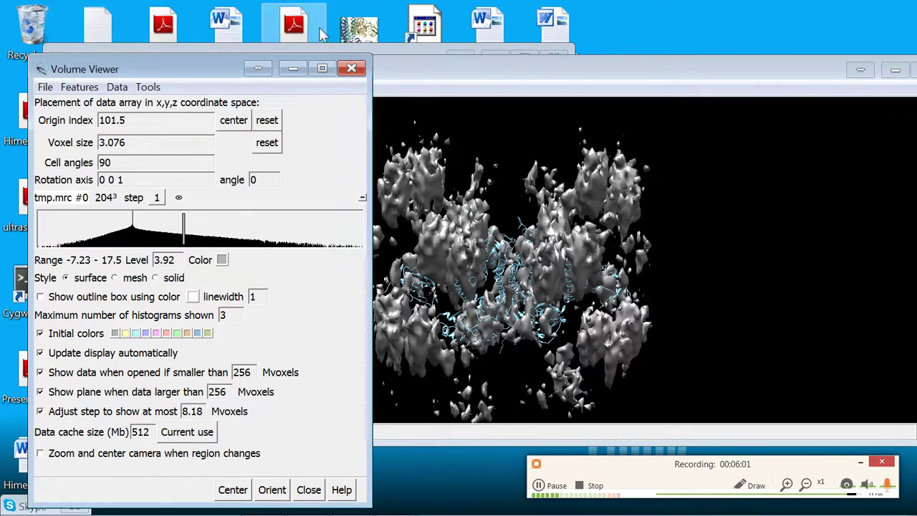
# - Tick 'Save relative to model' in tmp.pdb's Save PDB dialog, then close it and move the window
pyautogui.click(383, 72)
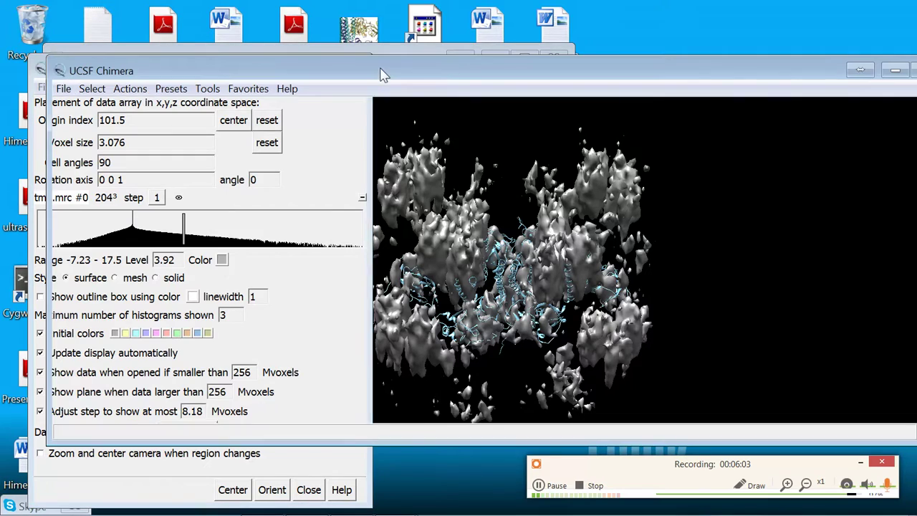
pyautogui.click(64, 89)
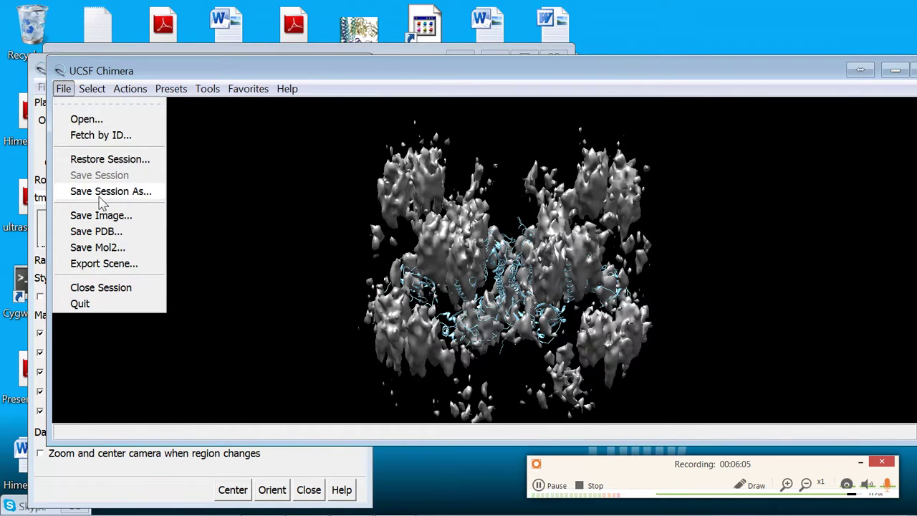
pyautogui.click(99, 231)
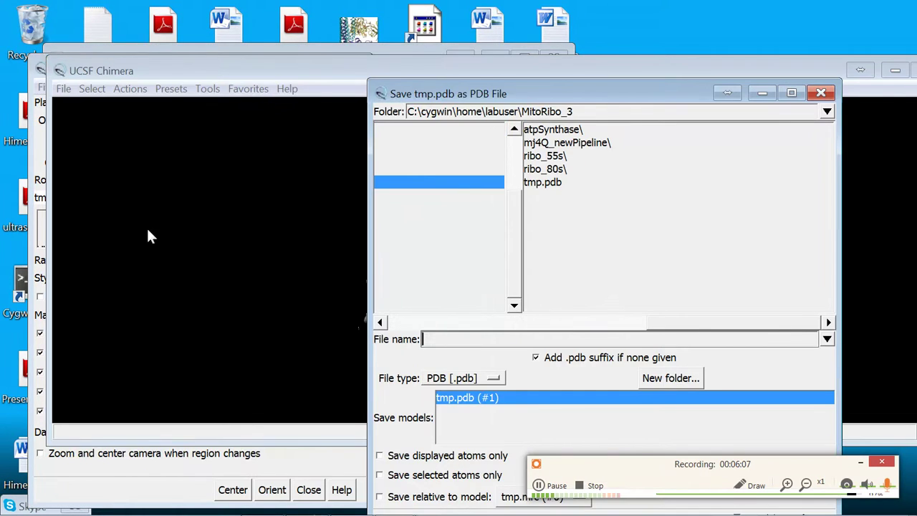
pyautogui.click(451, 502)
pyautogui.click(820, 94)
pyautogui.moveTo(820, 74); pyautogui.dragTo(716, 90)
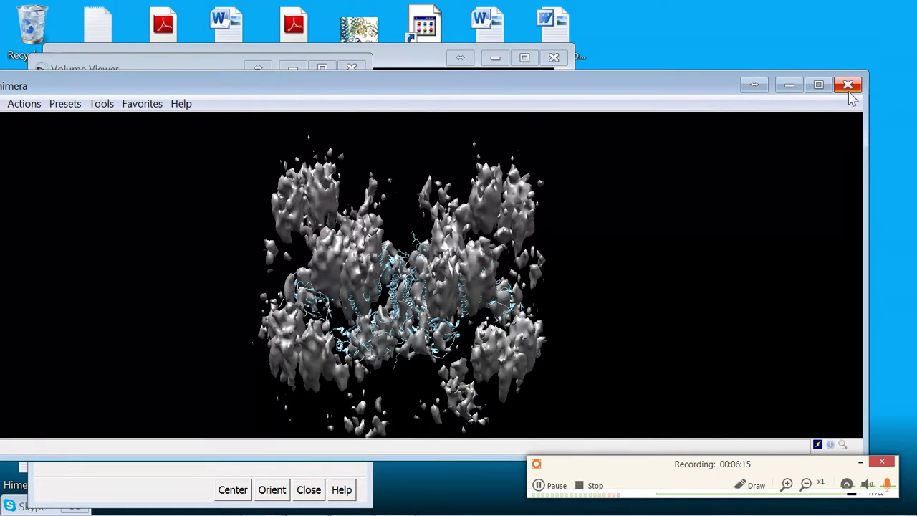